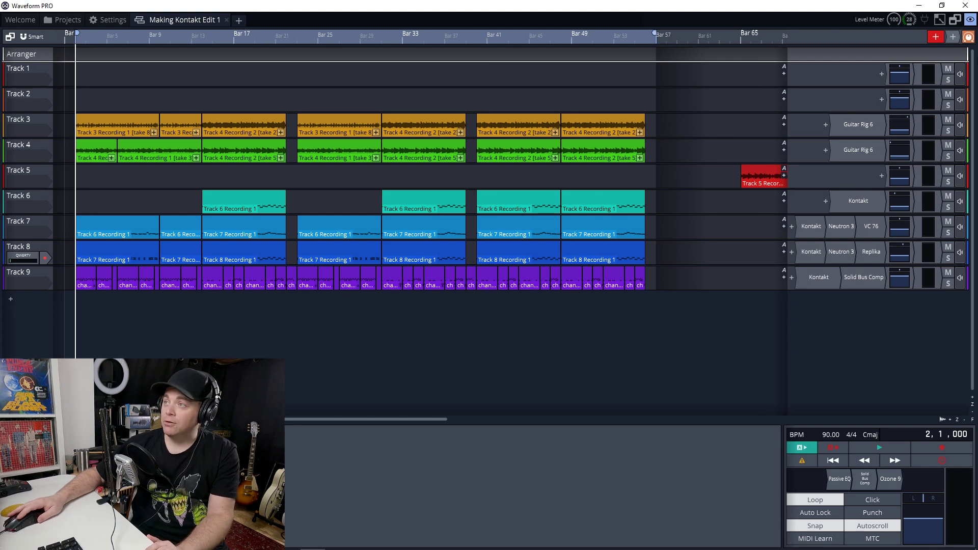
- Show the Master track in the arranger from the eye panel, then hide it again
left_click(971, 20)
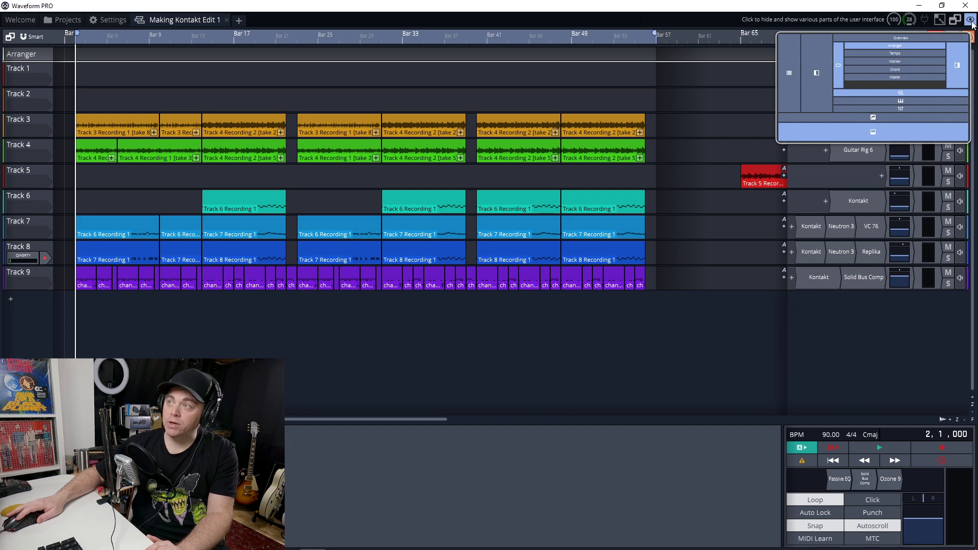
left_click(897, 77)
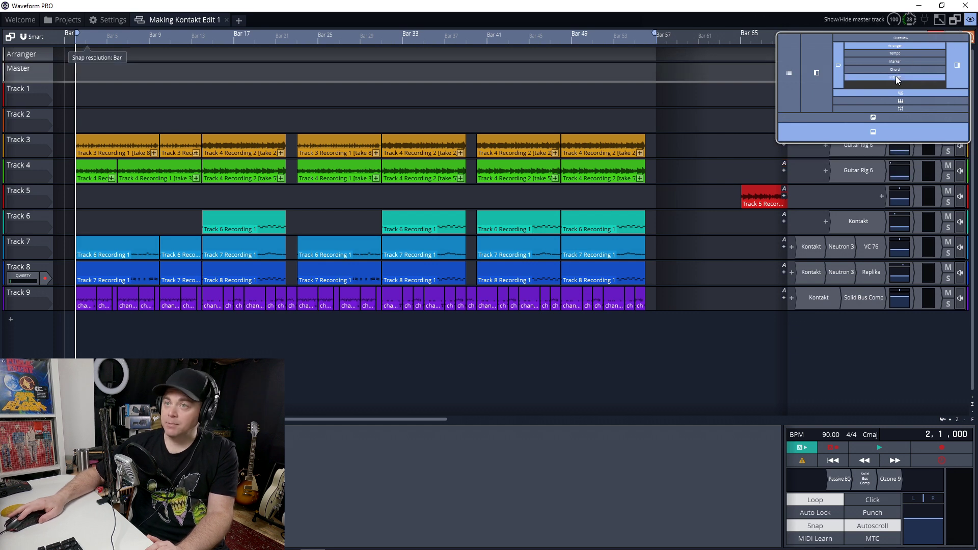
left_click(270, 4)
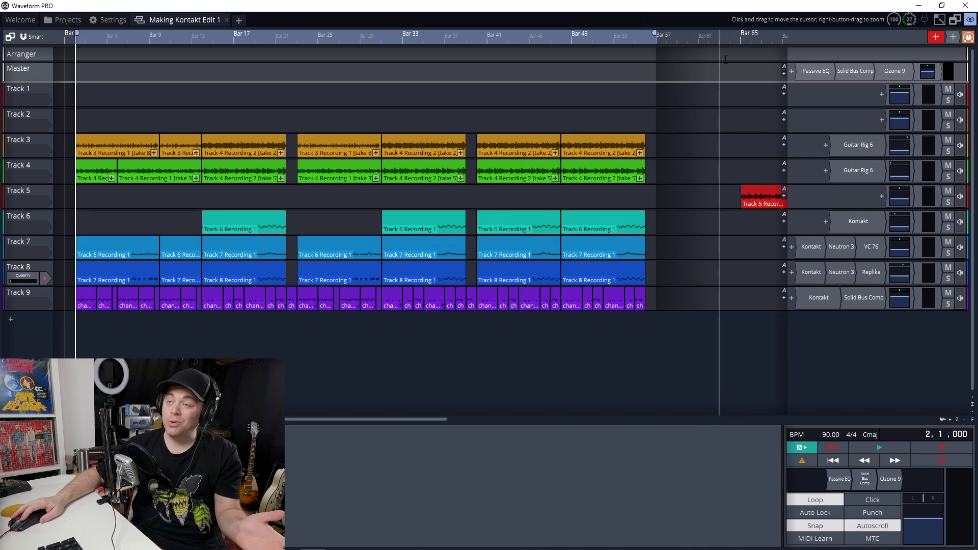
left_click(970, 20)
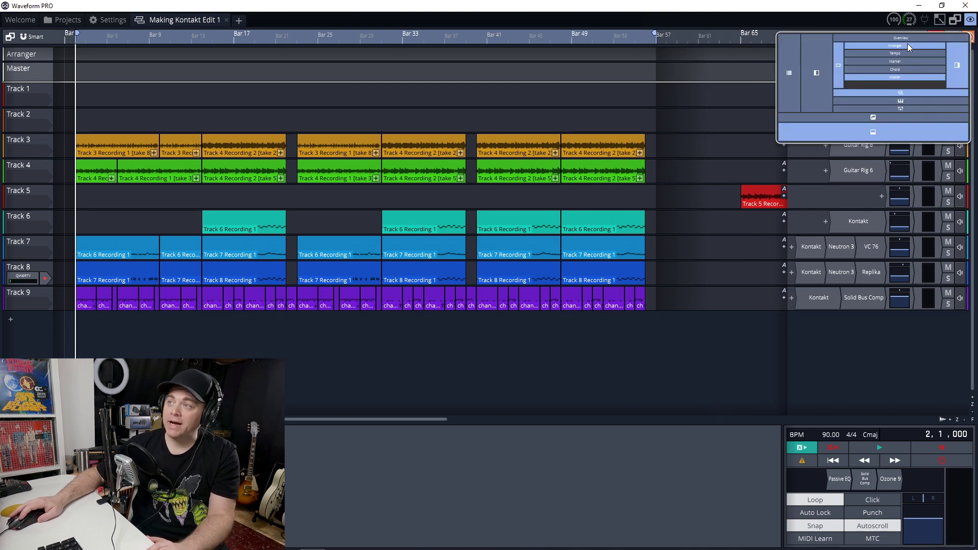
left_click(898, 79)
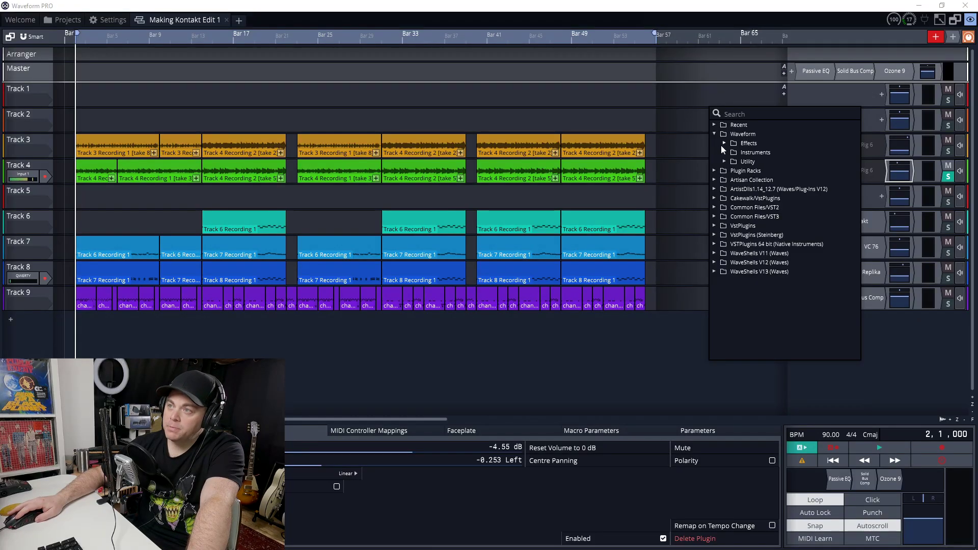
- Insert Dual Guitar IR from Waveform's Effects on Track 4 and move its window below the tracks
left_click(723, 143)
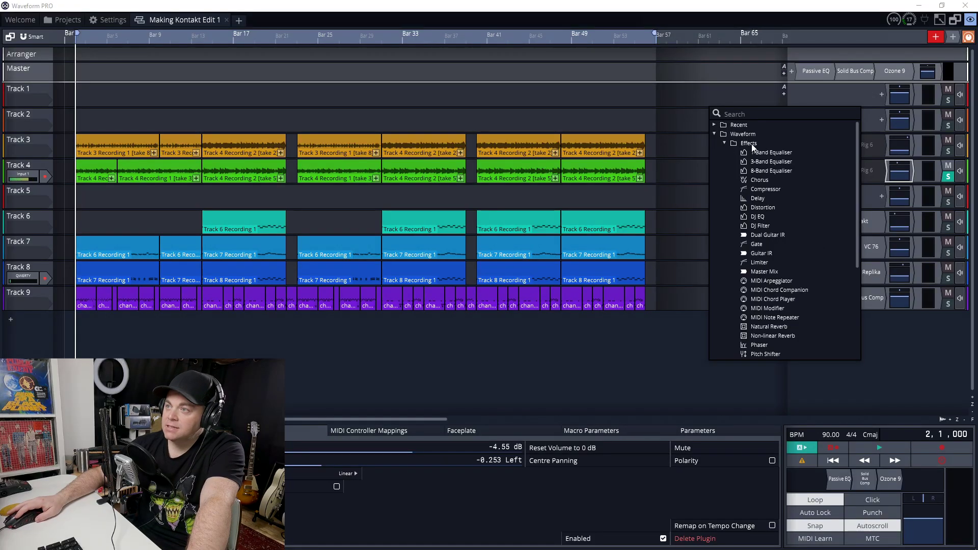
double_click(760, 234)
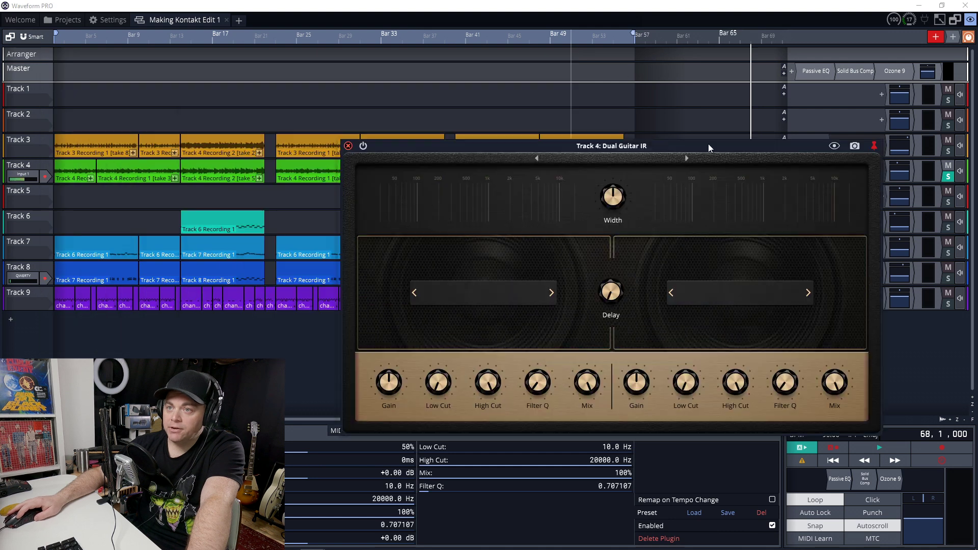
left_click_drag(709, 143, 625, 237)
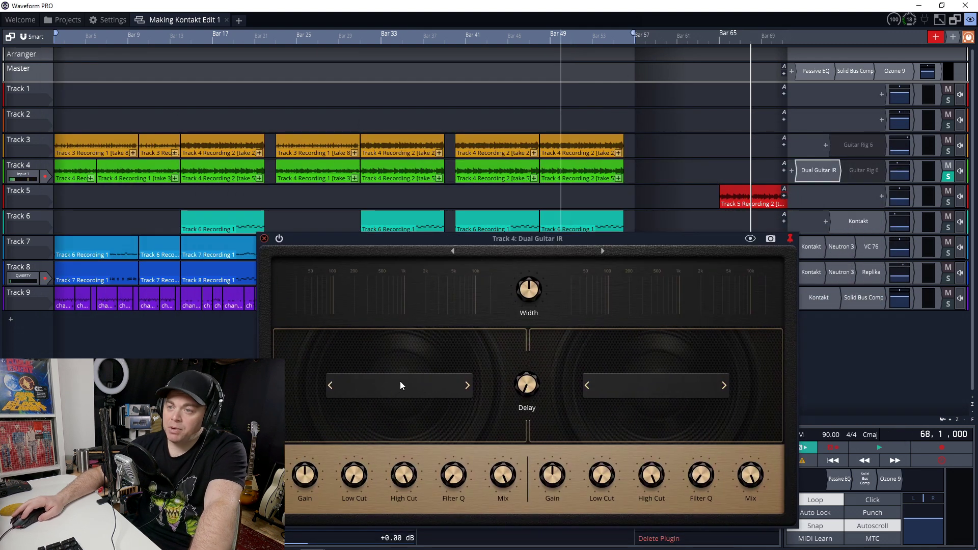
- Browse the left impulse response choices and load Amplifiers > 1x12 Tweet on the left side
left_click(428, 385)
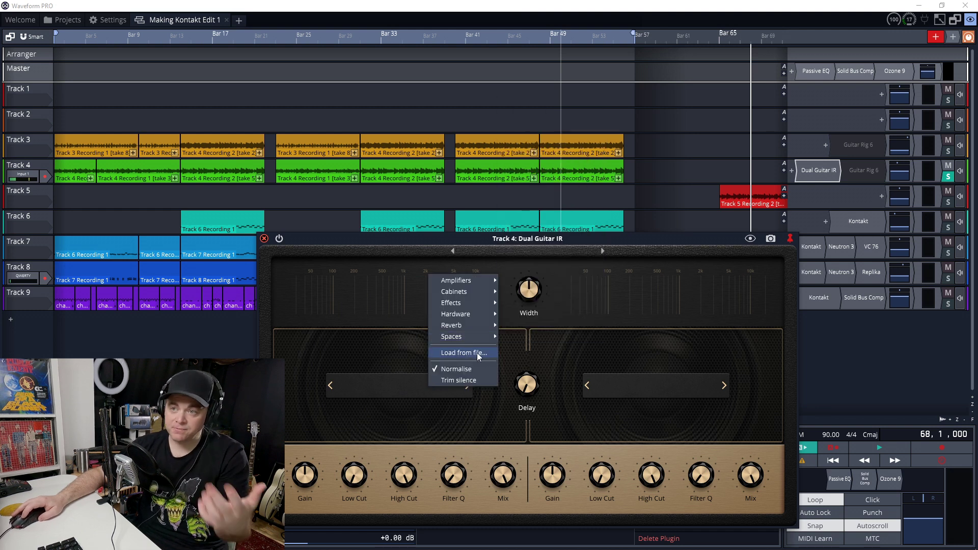
mouse_move(453, 342)
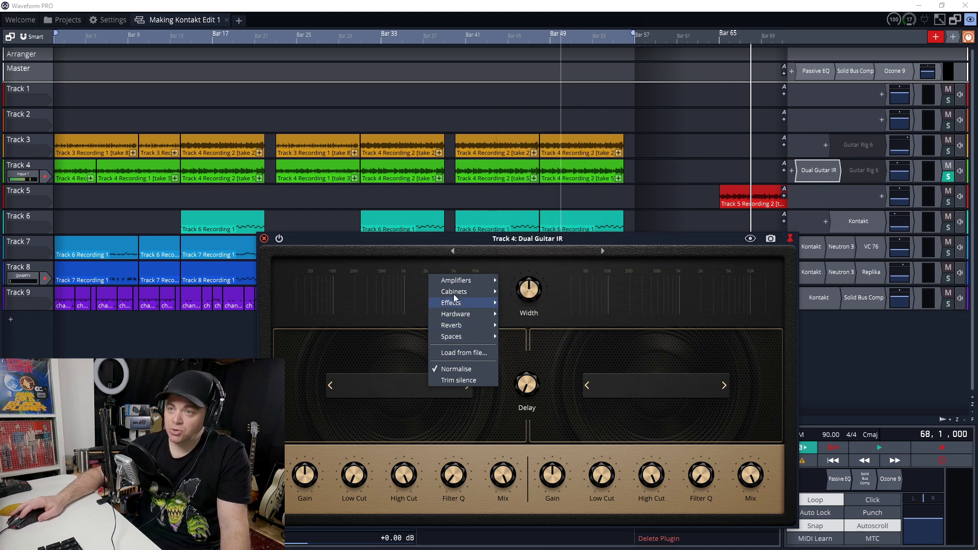
mouse_move(478, 281)
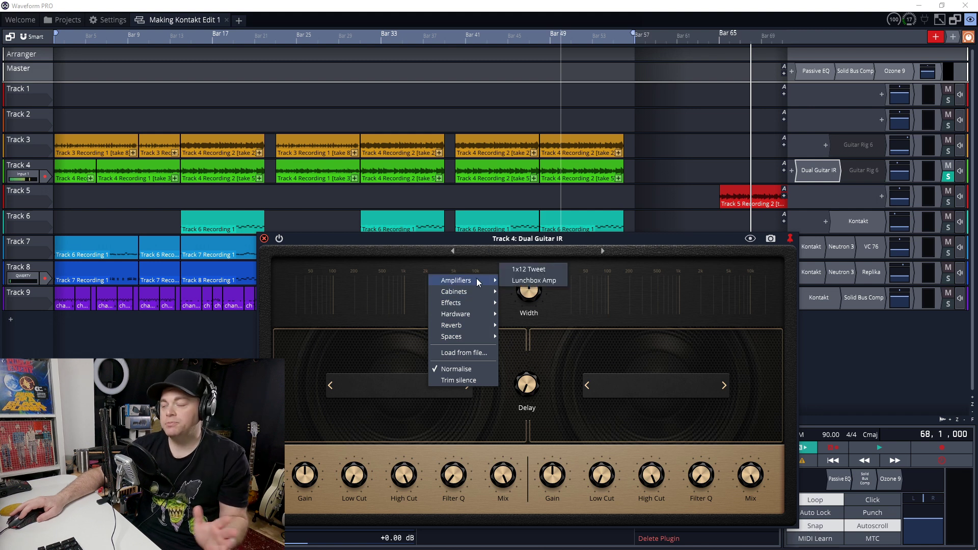
left_click(506, 282)
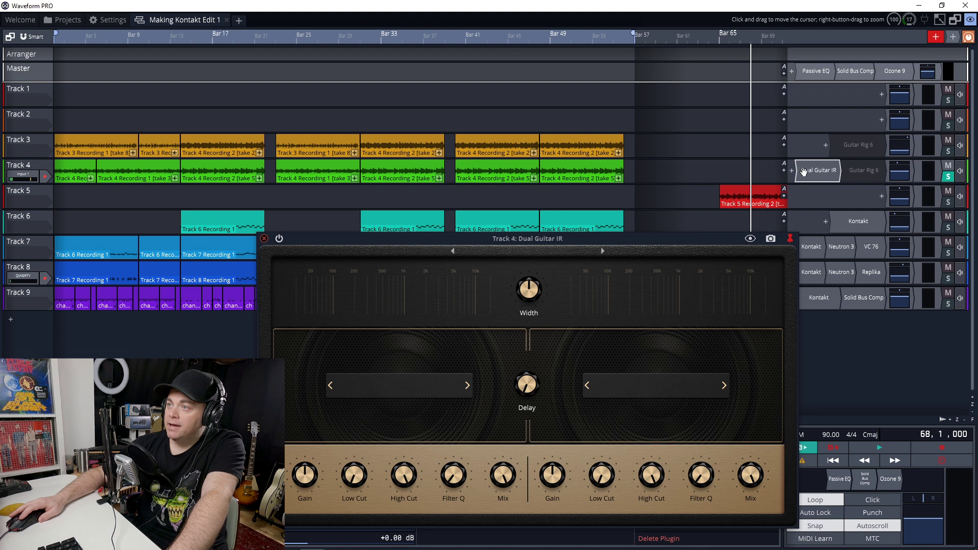
left_click(422, 388)
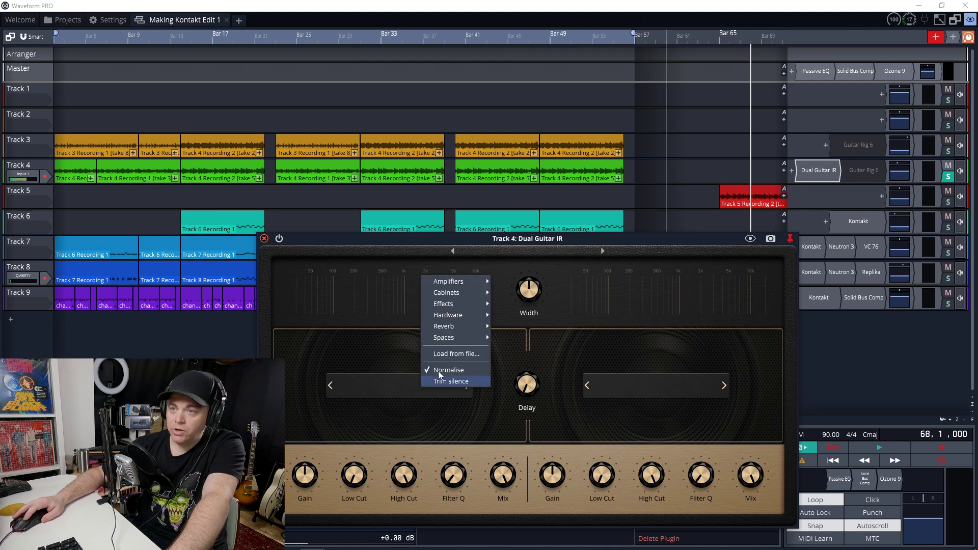
mouse_move(467, 283)
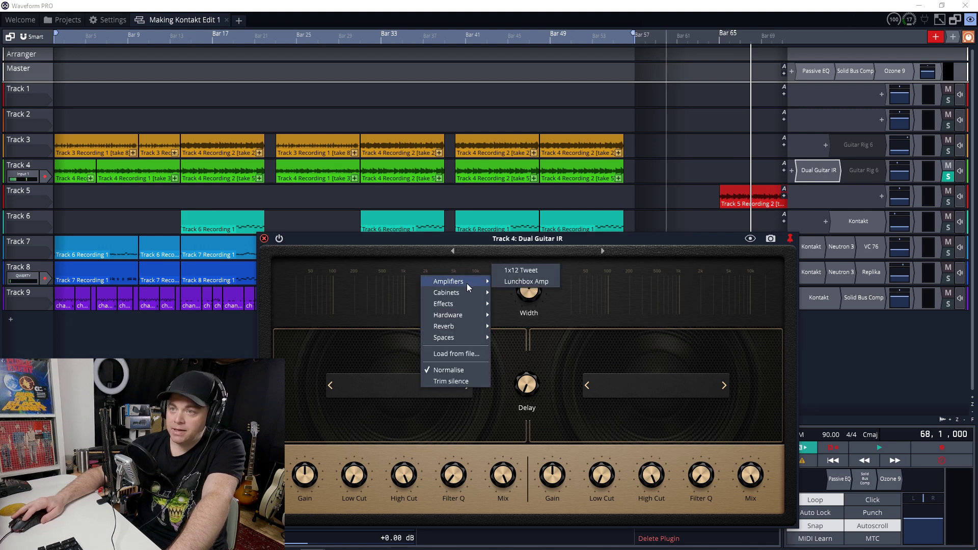
left_click(541, 271)
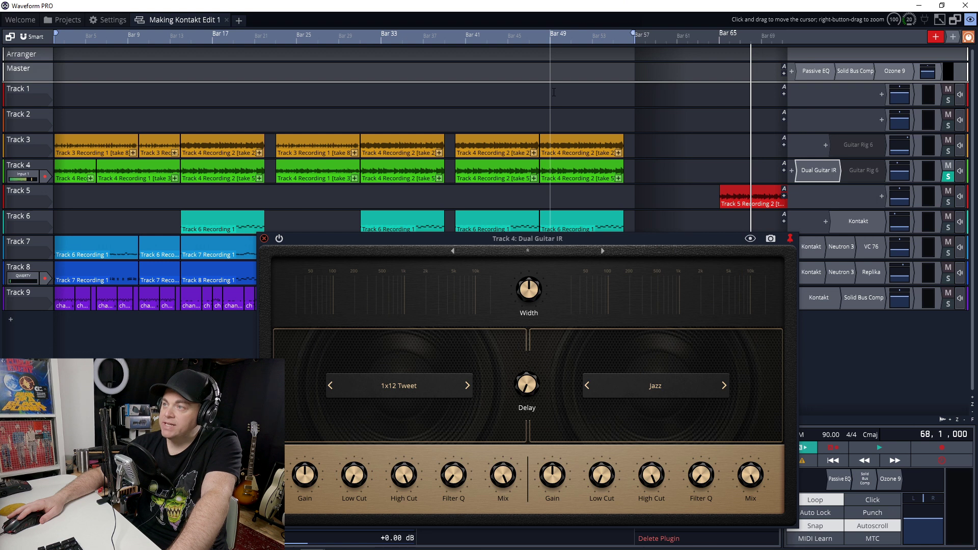
- Play the song, comparing the guitar with Dual Guitar IR bypassed and enabled
left_click(818, 169)
key("space")
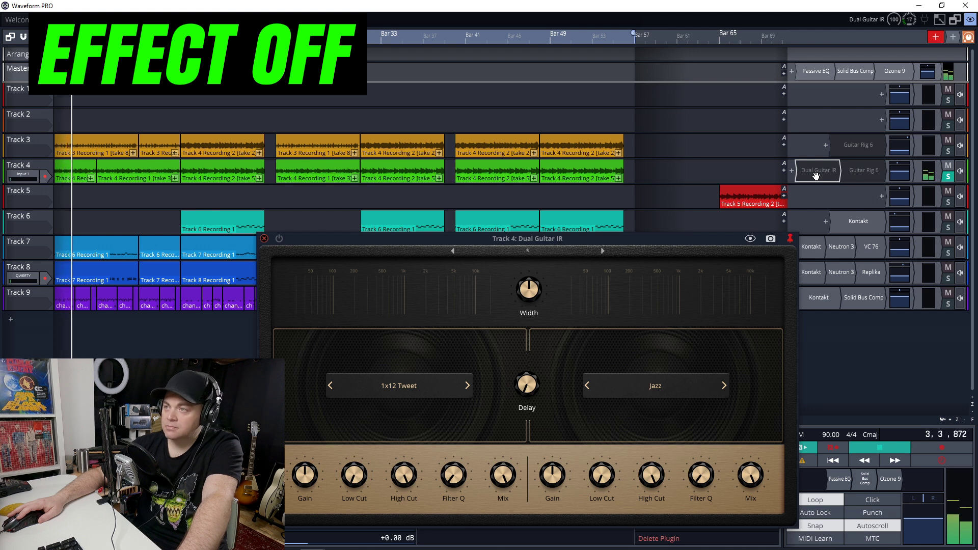
key("space")
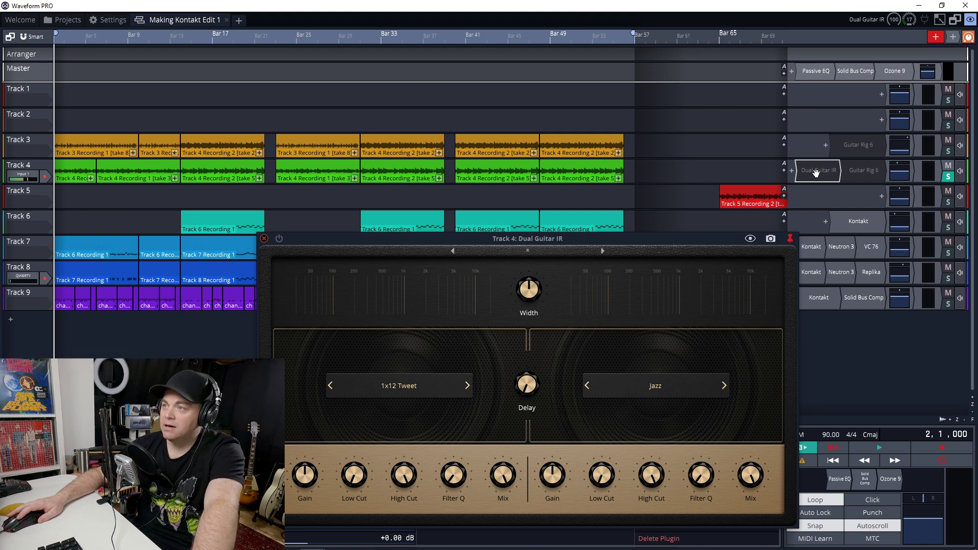
left_click(816, 171)
key("space")
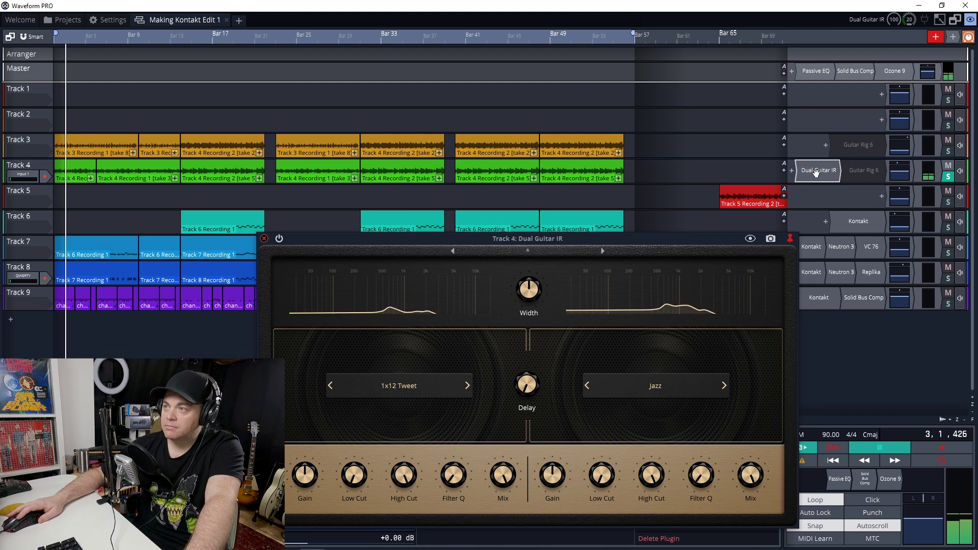
- Raise Track 4's volume and the gains to +3.38 dB left and about +2.95 dB right, then A/B the effect
left_click(898, 165)
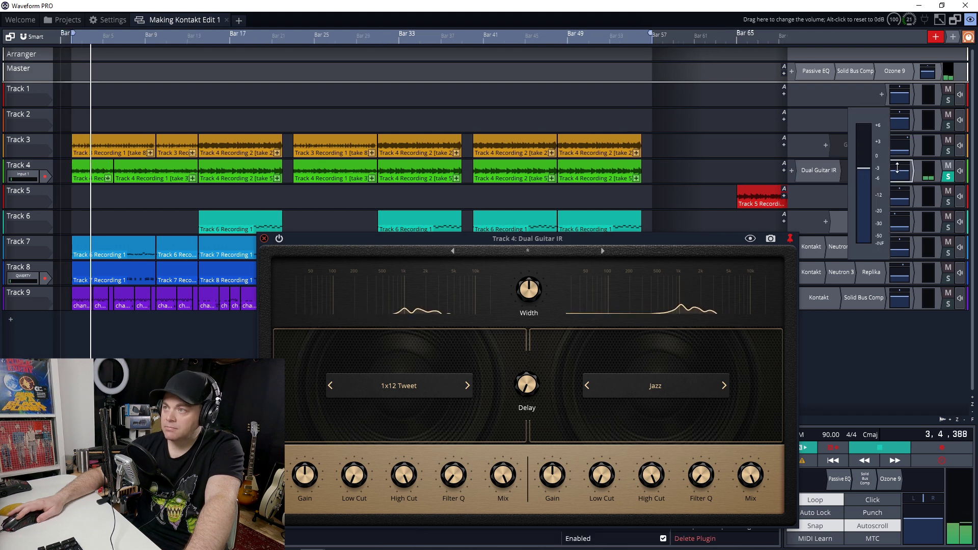
left_click_drag(545, 483, 547, 460)
left_click_drag(314, 481, 310, 457)
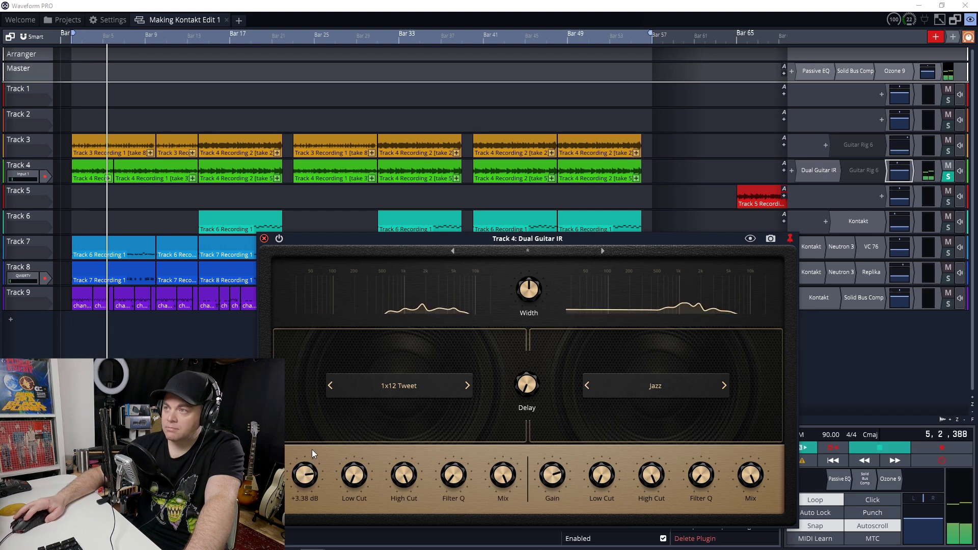
left_click(806, 170)
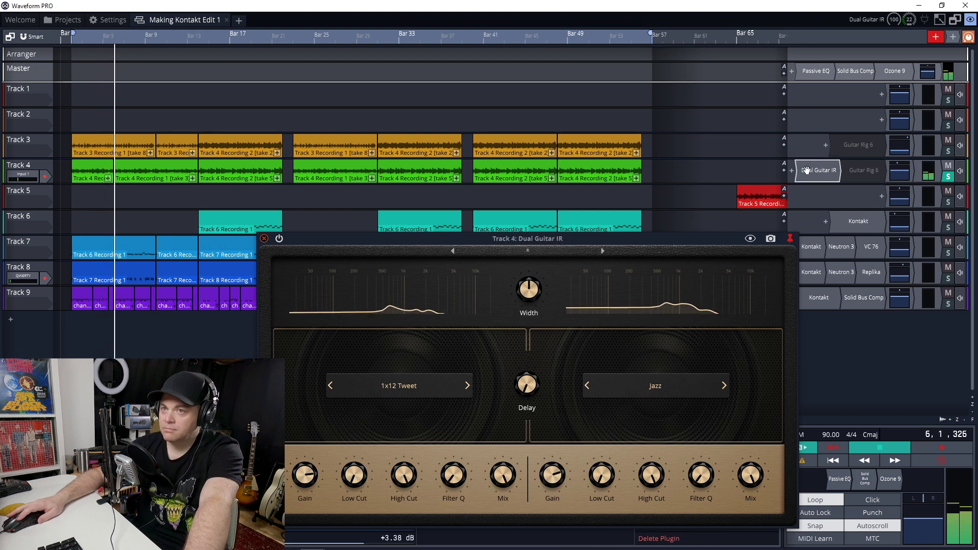
left_click(807, 170)
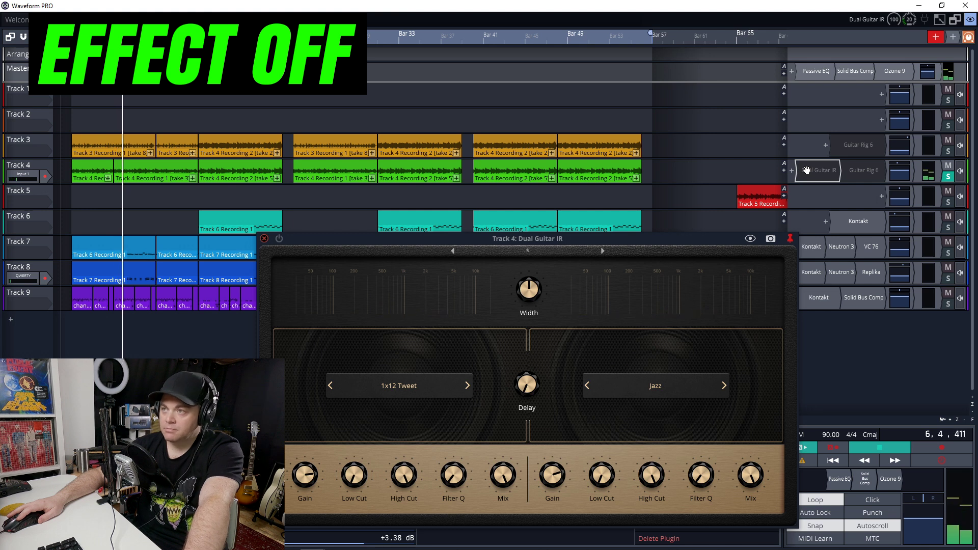
left_click(806, 170)
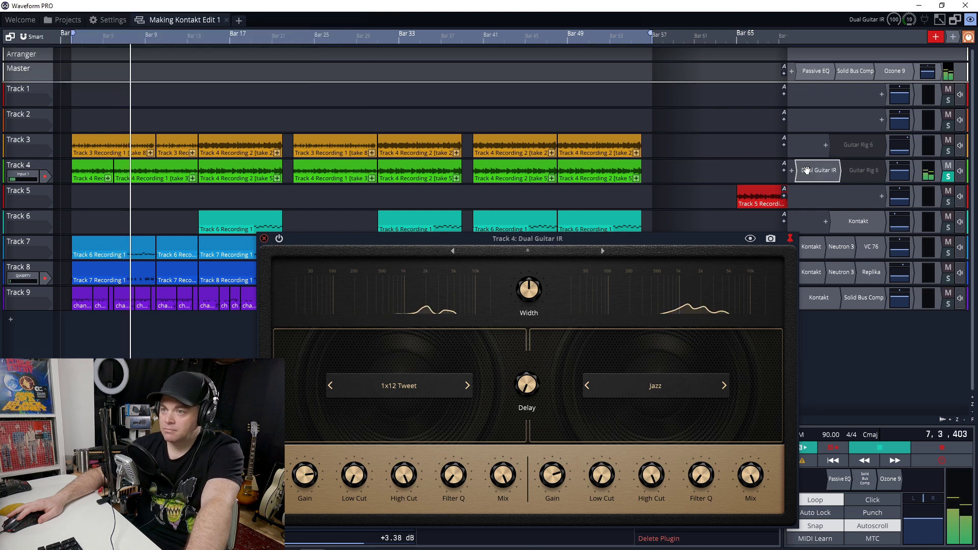
- Widen the stereo image and raise the delay from 6 ms to 64 ms, comparing with bypass before stopping
mouse_move(523, 277)
left_click_drag(523, 277, 525, 249)
mouse_move(526, 387)
left_click_drag(526, 386, 518, 342)
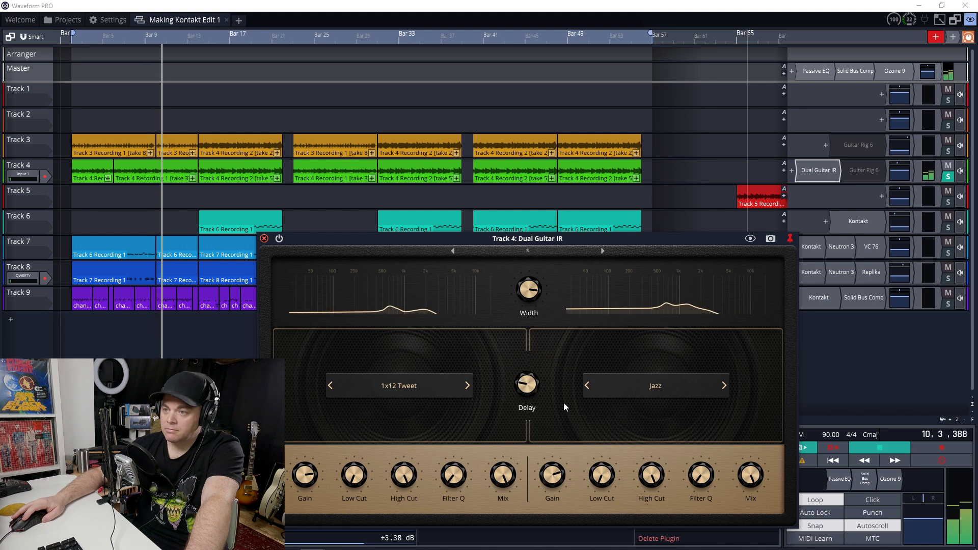
mouse_move(551, 478)
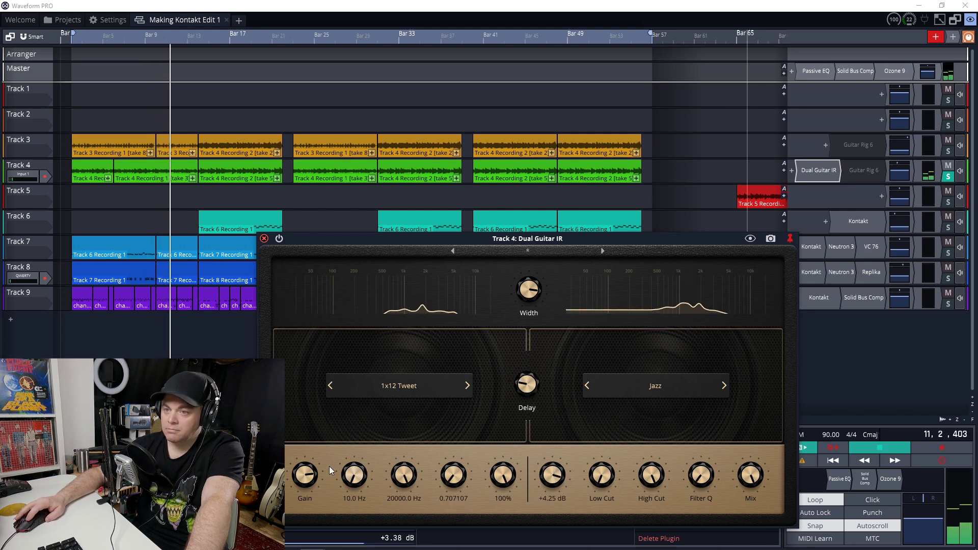
mouse_move(410, 482)
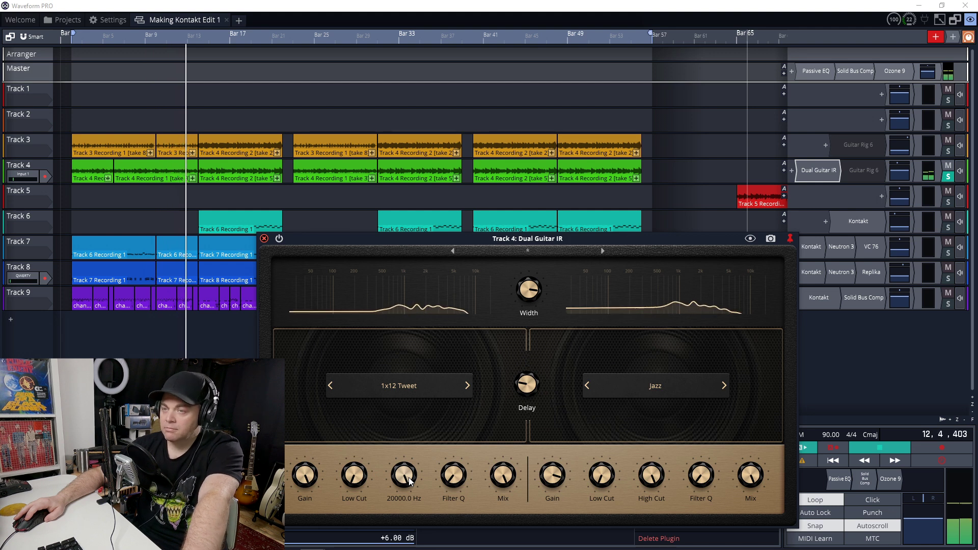
key("b")
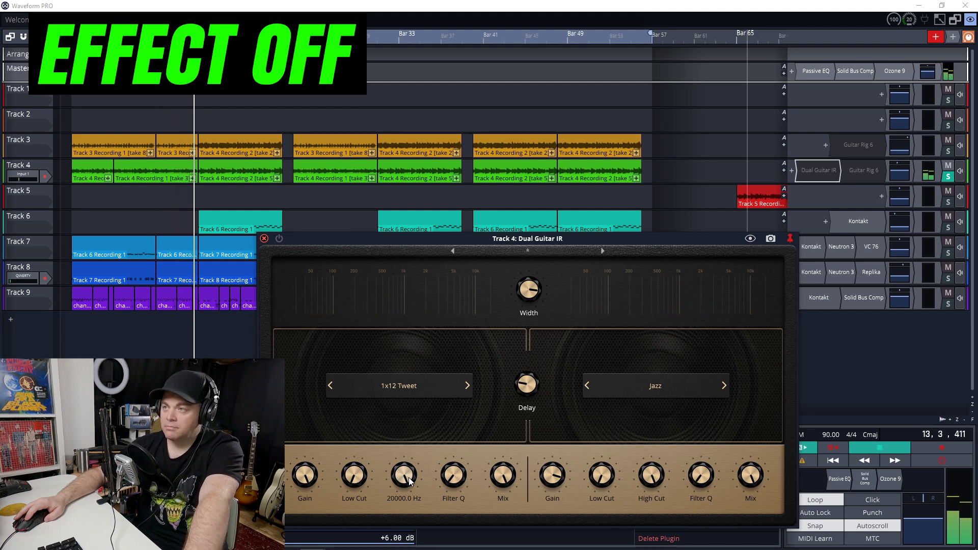
key("b")
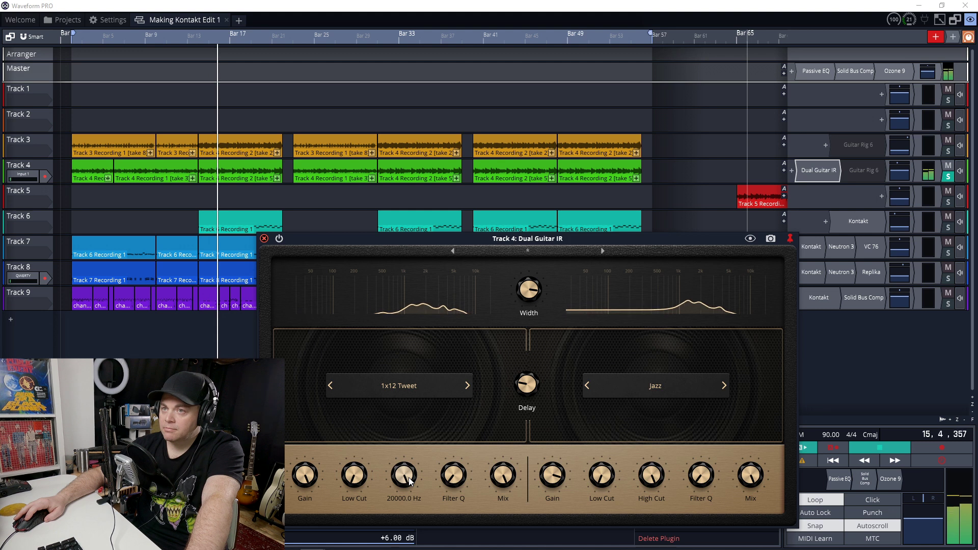
key("space")
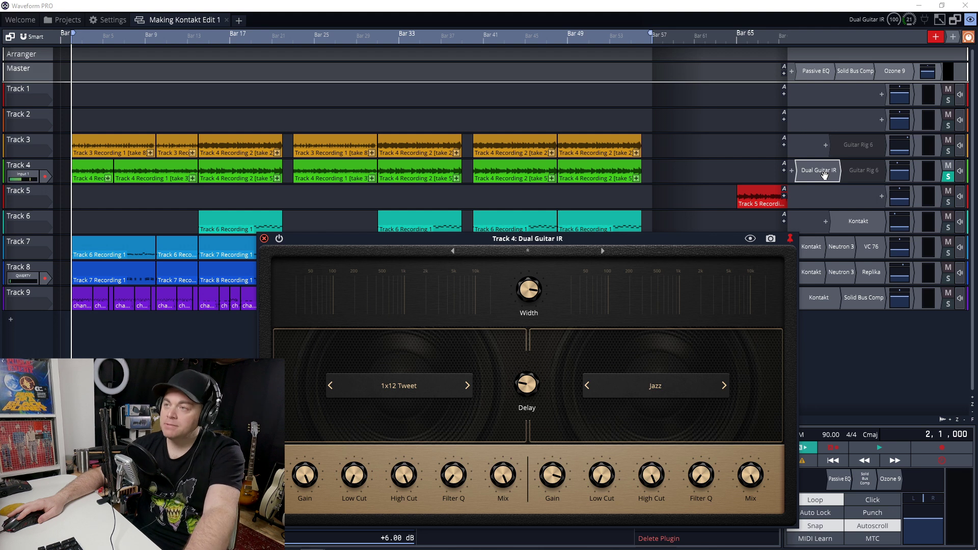
- Play the song and lengthen the Dual Guitar IR delay to about 116 ms, then 130 ms
mouse_move(297, 484)
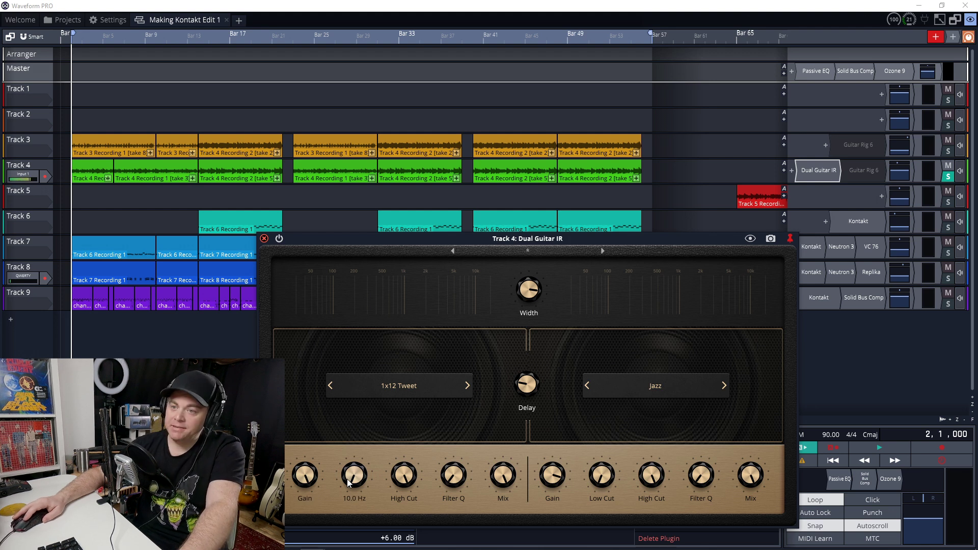
mouse_move(411, 507)
mouse_move(470, 491)
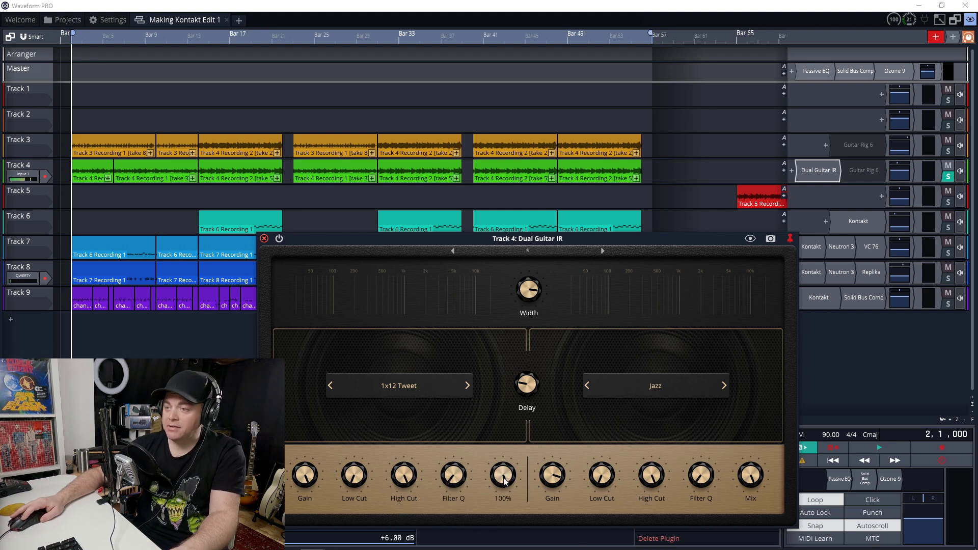
mouse_move(550, 382)
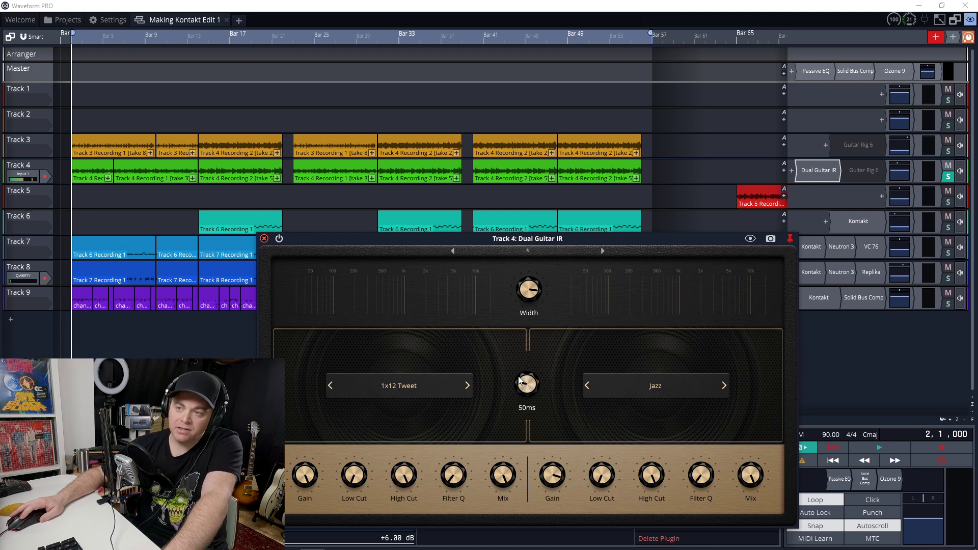
key("space")
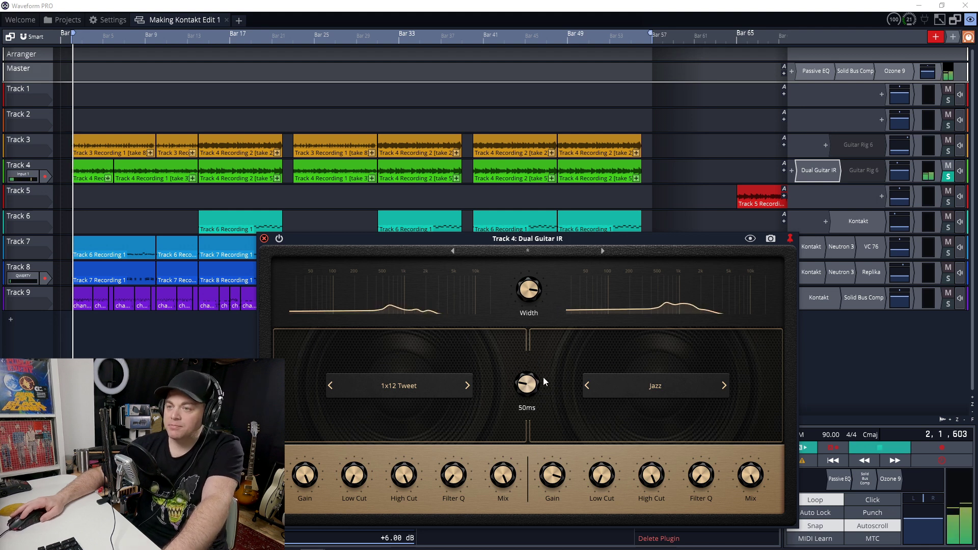
scroll(528, 383, "up", 3)
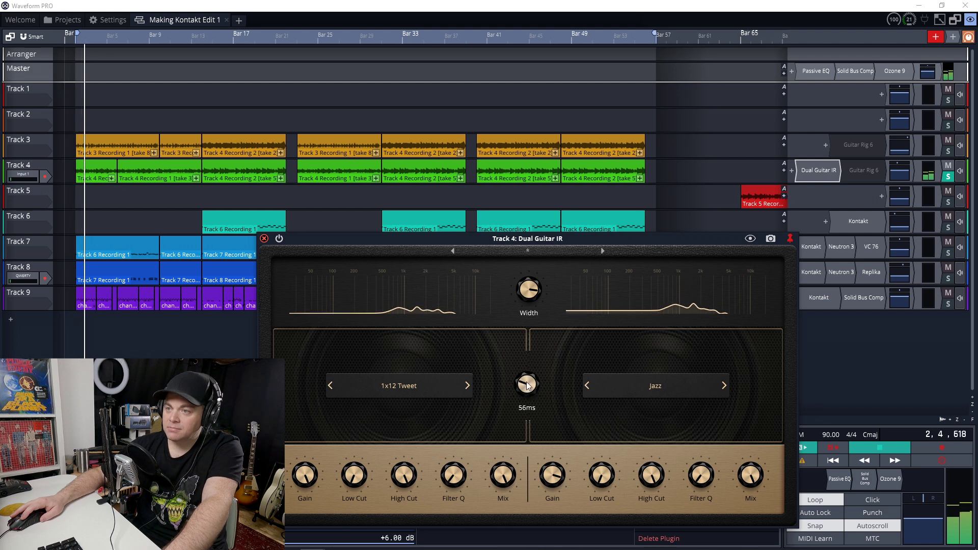
left_click_drag(528, 383, 528, 344)
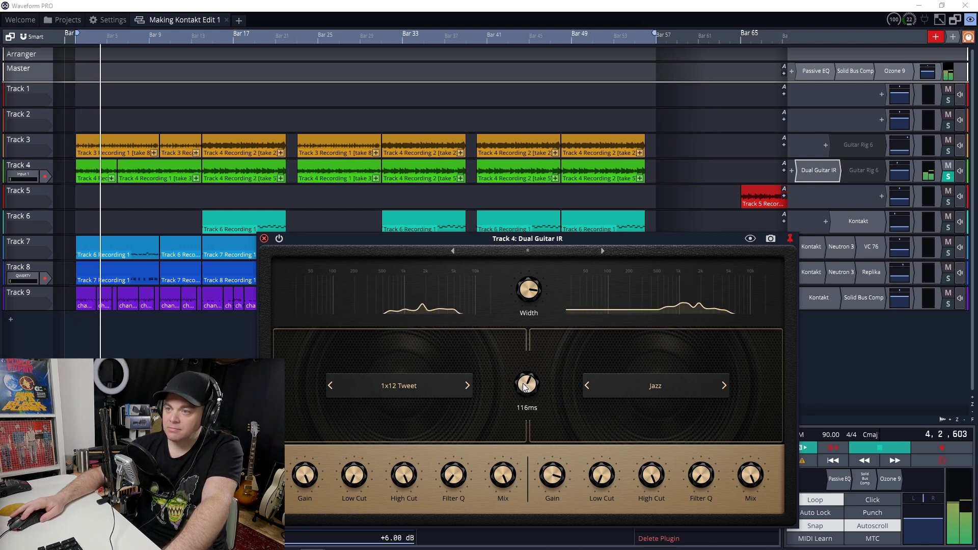
left_click_drag(525, 388, 523, 374)
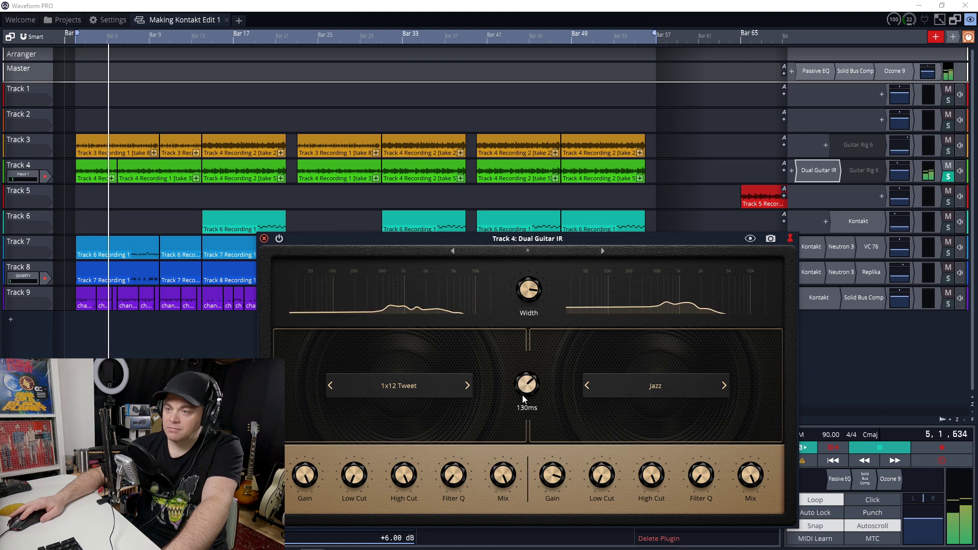
- Compare the 130 ms delay against the bypassed effect, then stop playback
left_click(806, 171)
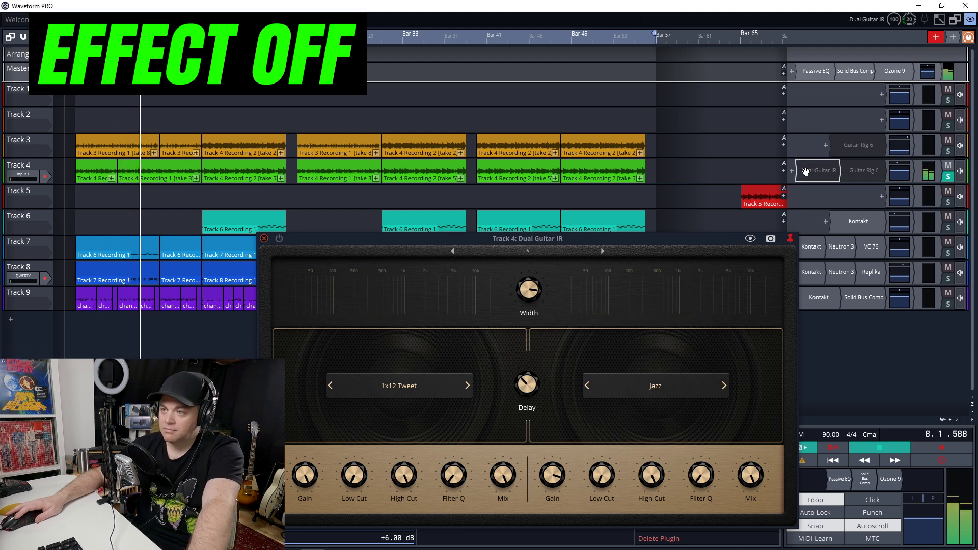
left_click(805, 171)
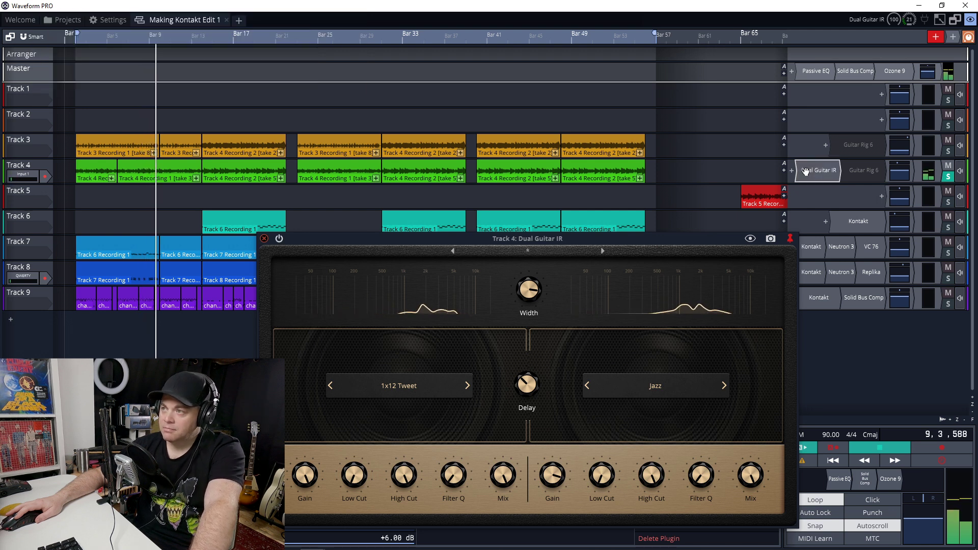
key("space")
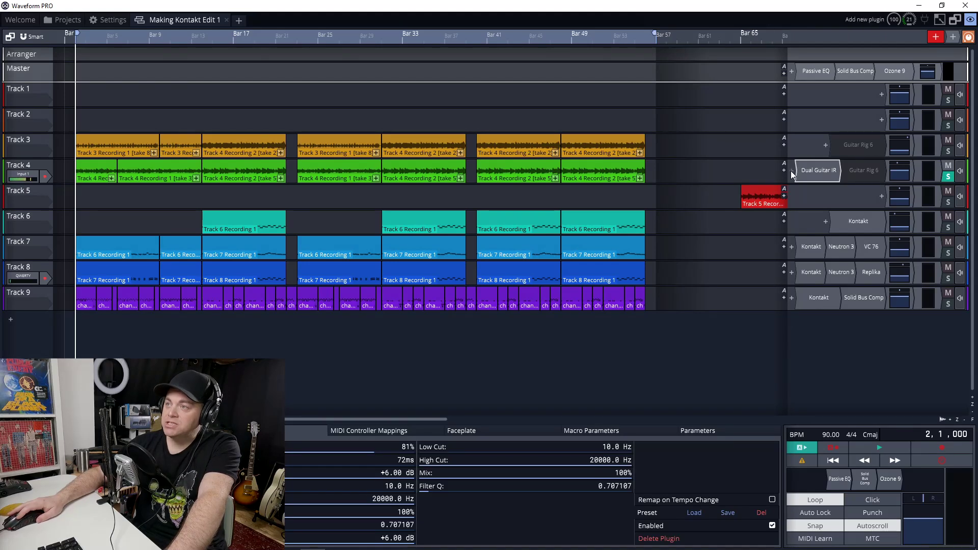
- Insert the 8-Band Equaliser from Waveform > Effects into Track 4's chain
left_click(790, 171)
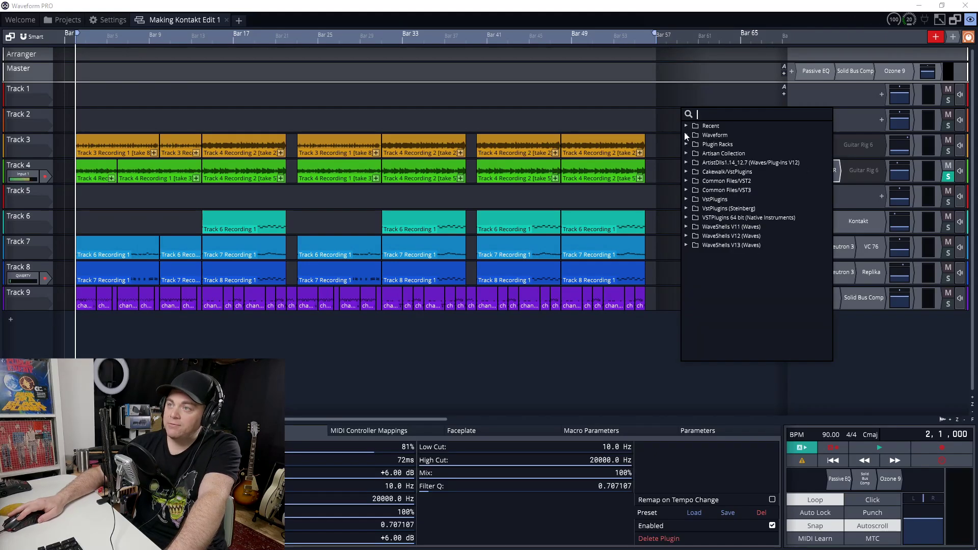
left_click(686, 134)
left_click(697, 144)
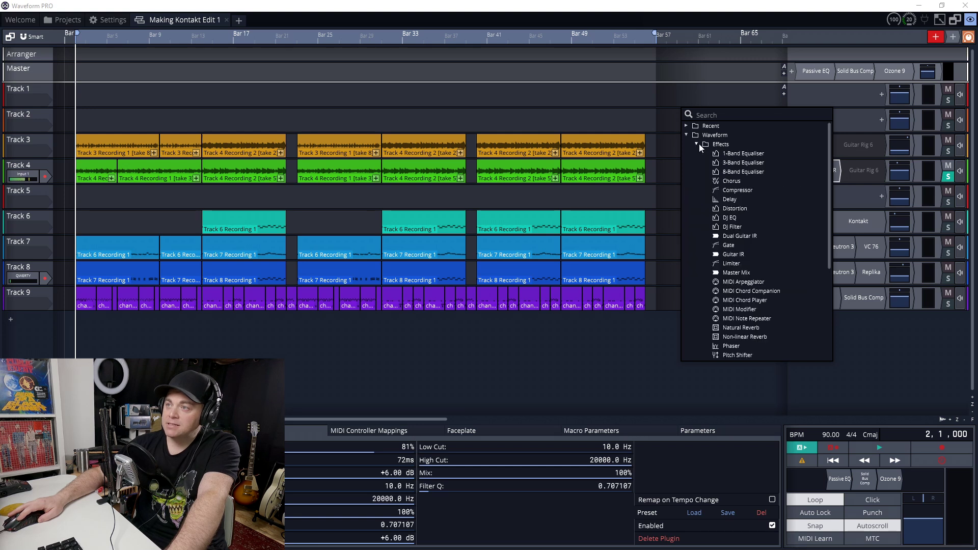
left_click(741, 174)
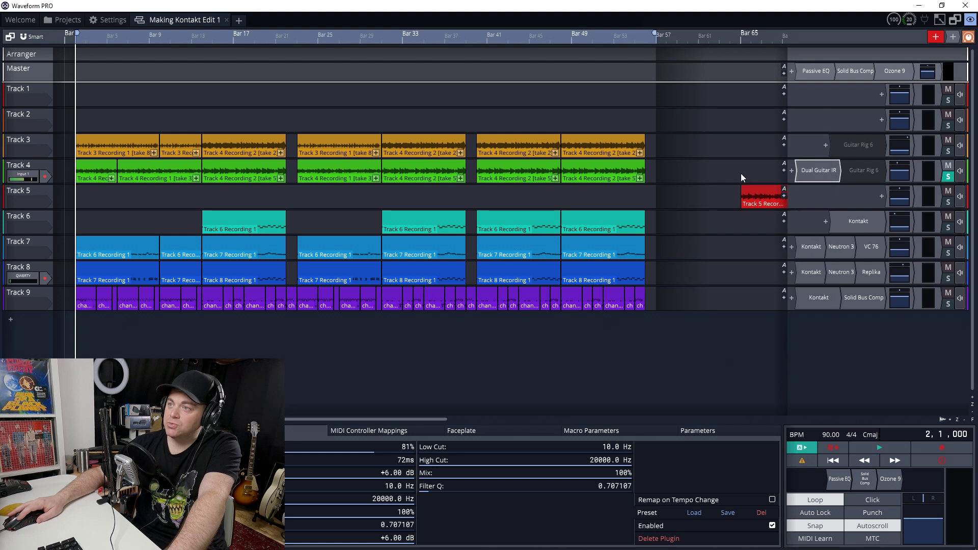
- Centre the 8-Band Equaliser editor, enable bands 5 through 8, and bring up the plugin list
double_click(809, 174)
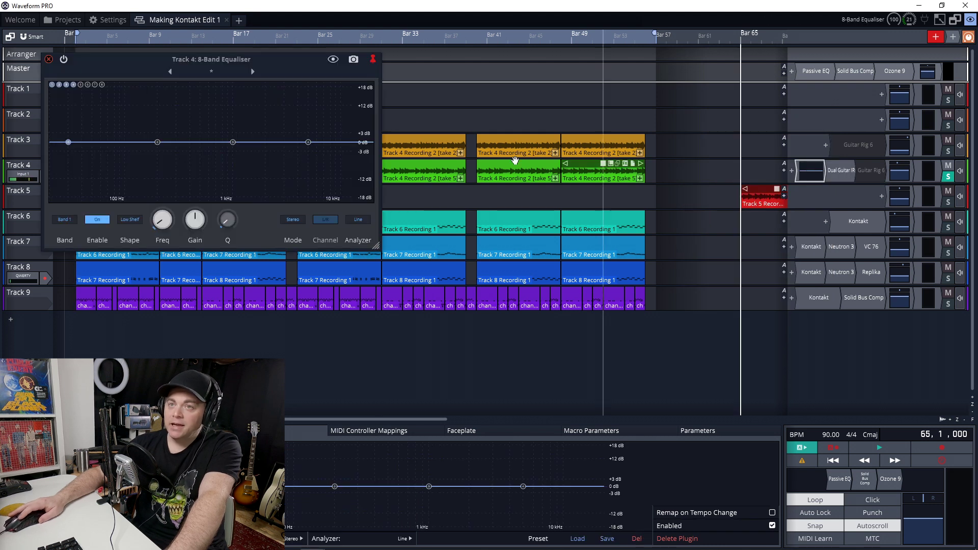
left_click_drag(285, 59, 499, 112)
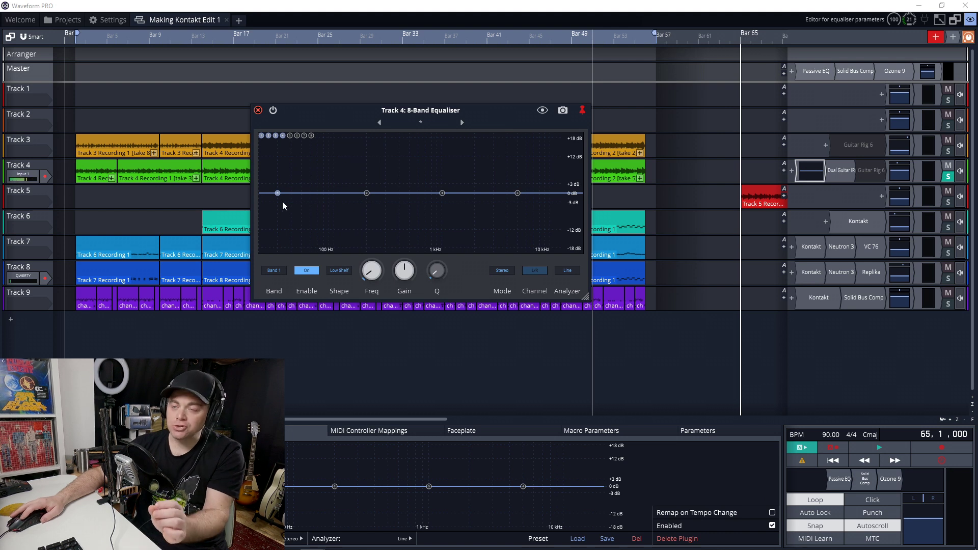
left_click(290, 135)
left_click(297, 135)
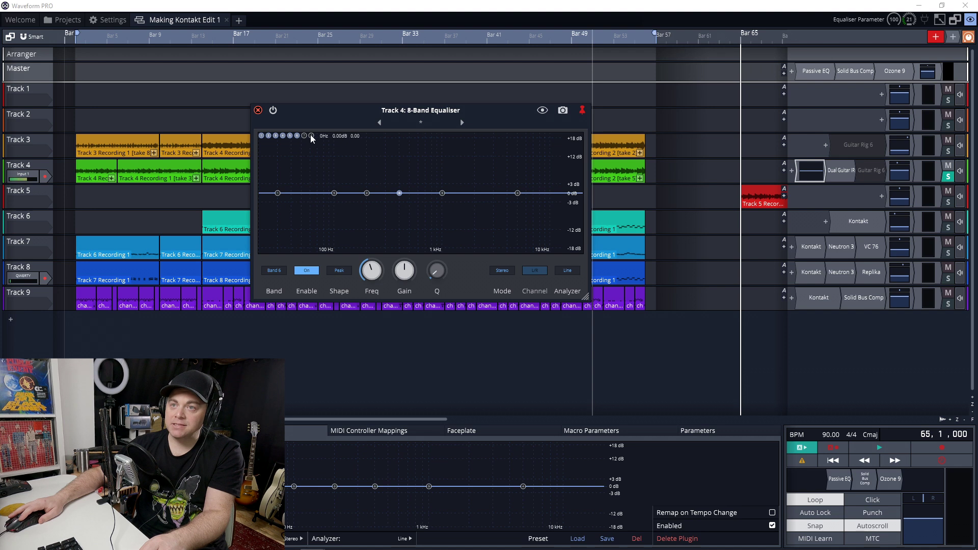
left_click(304, 135)
left_click(312, 136)
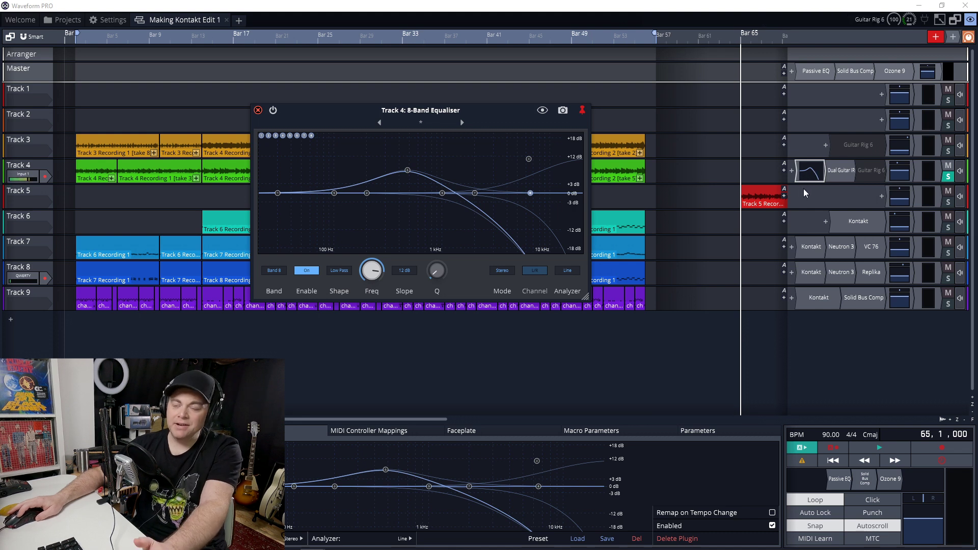
left_click(826, 145)
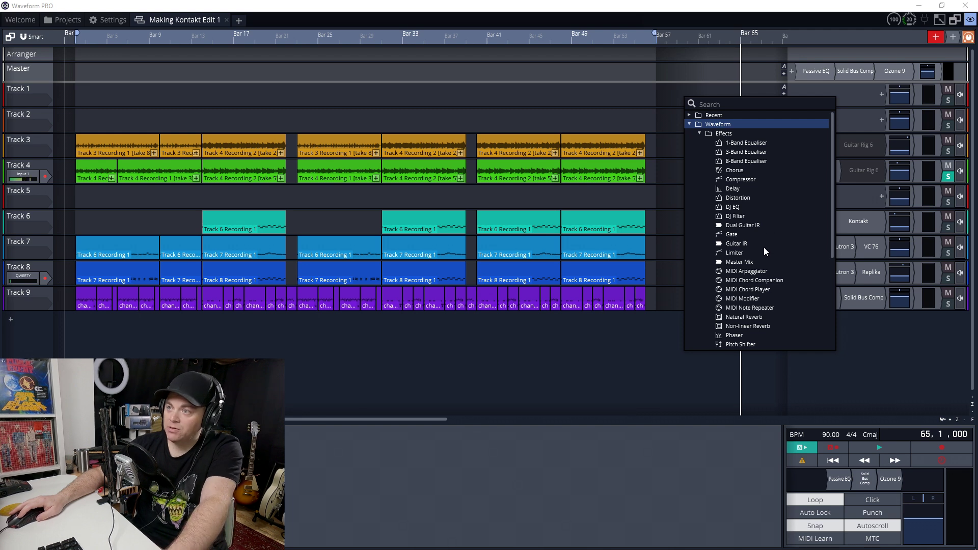
- Scroll the plugin browser down to Waveform's Instruments folder
scroll(789, 251, "down", 2)
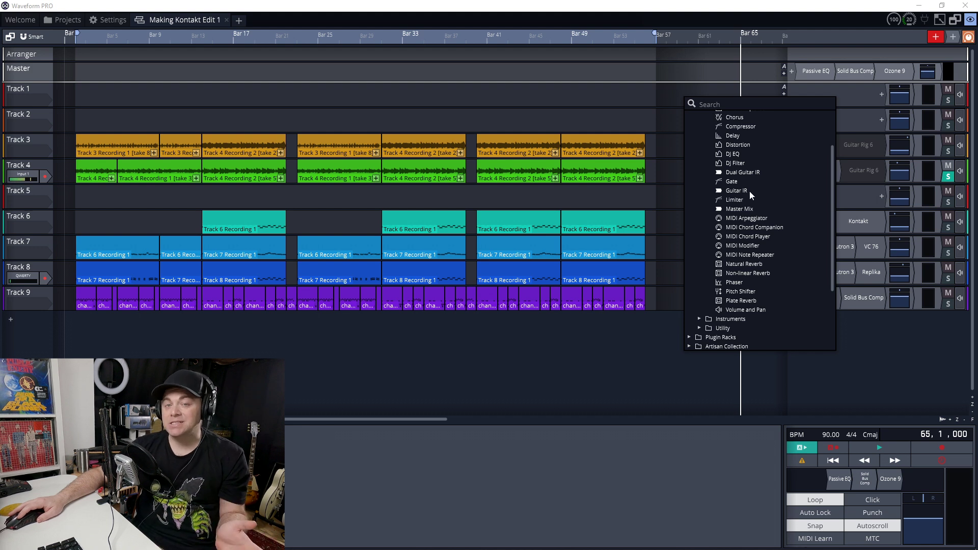
- Add BassOSC from Waveform's Instruments to Track 4 and look over its presets
left_click(700, 319)
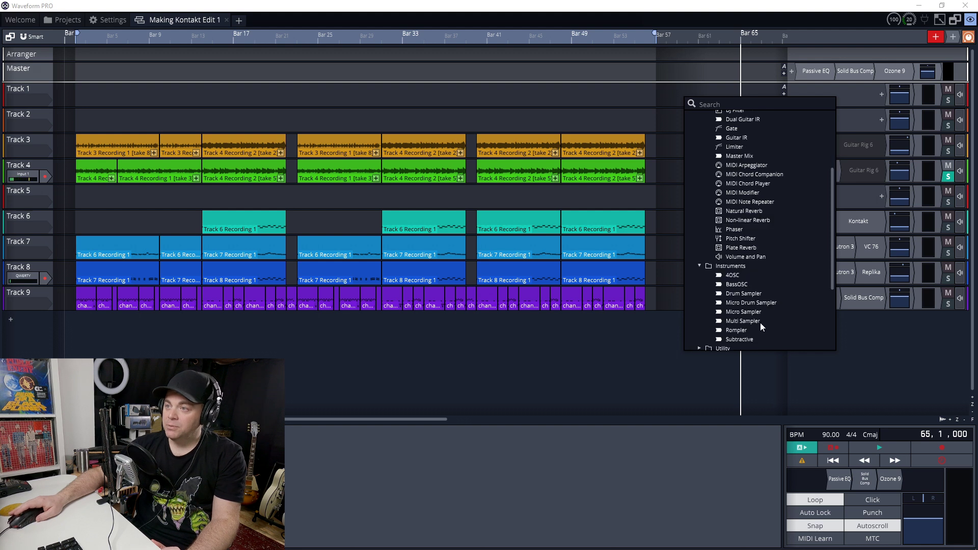
left_click(734, 286)
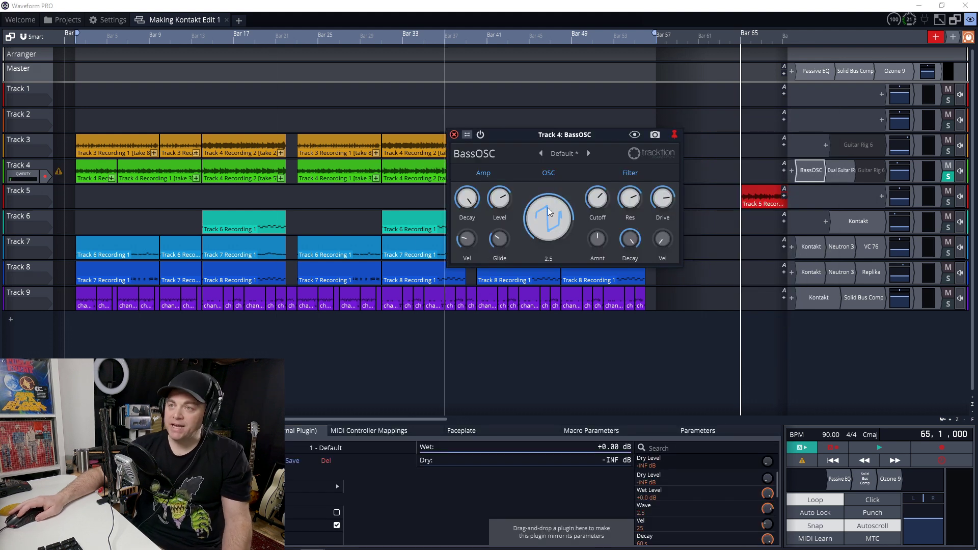
left_click(557, 155)
left_click(561, 183)
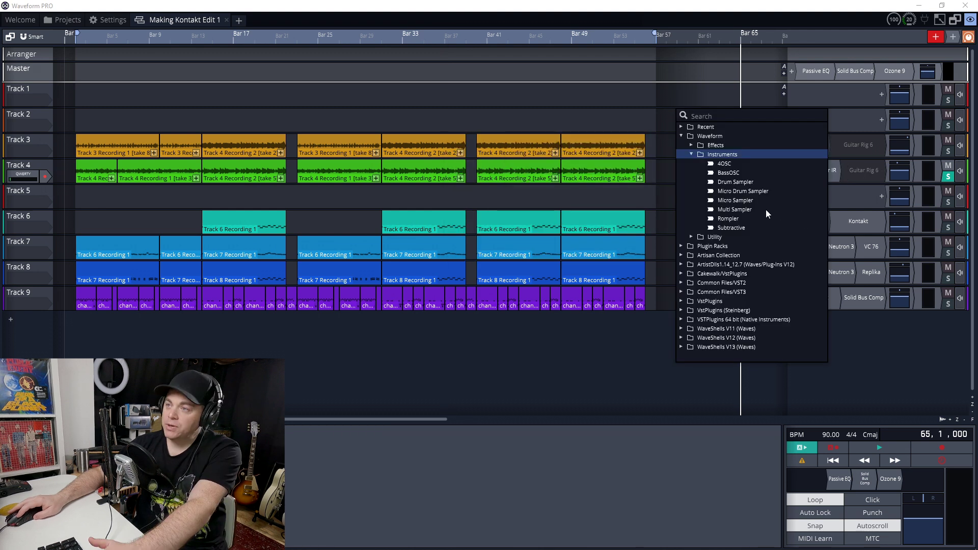
- Add Rompler to Track 4 and play a few notes with the YPD Grand Piano preset
left_click(727, 219)
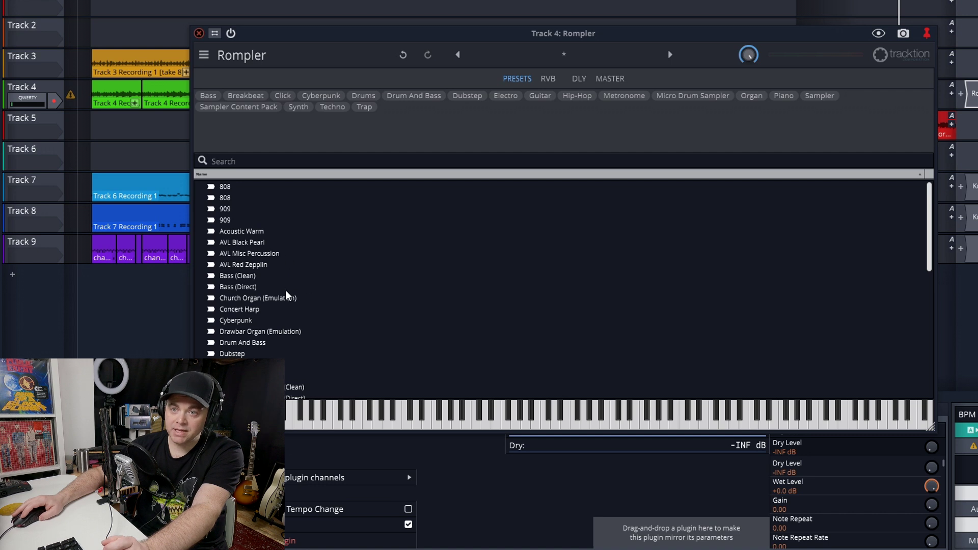
scroll(309, 346, "down", 5)
scroll(310, 347, "down", 3)
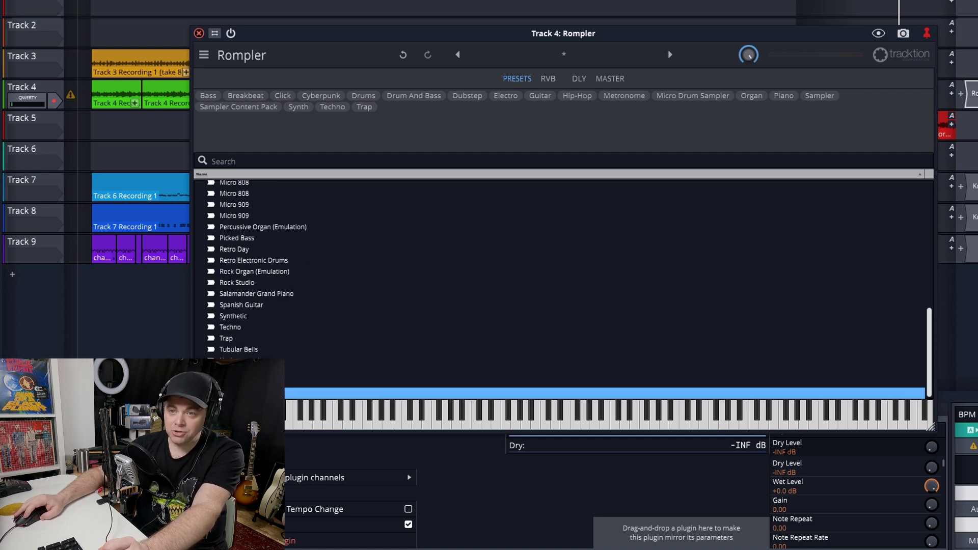
left_click(507, 424)
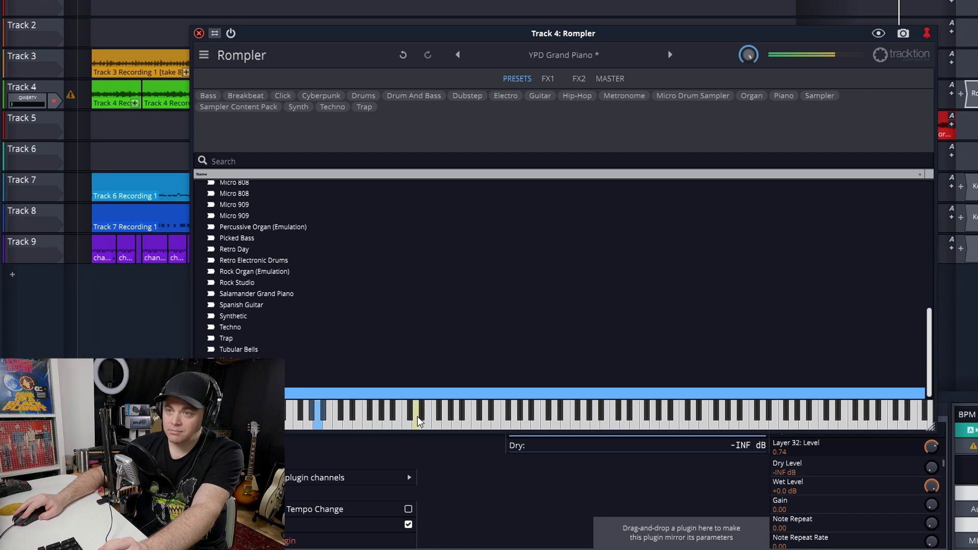
left_click(316, 424)
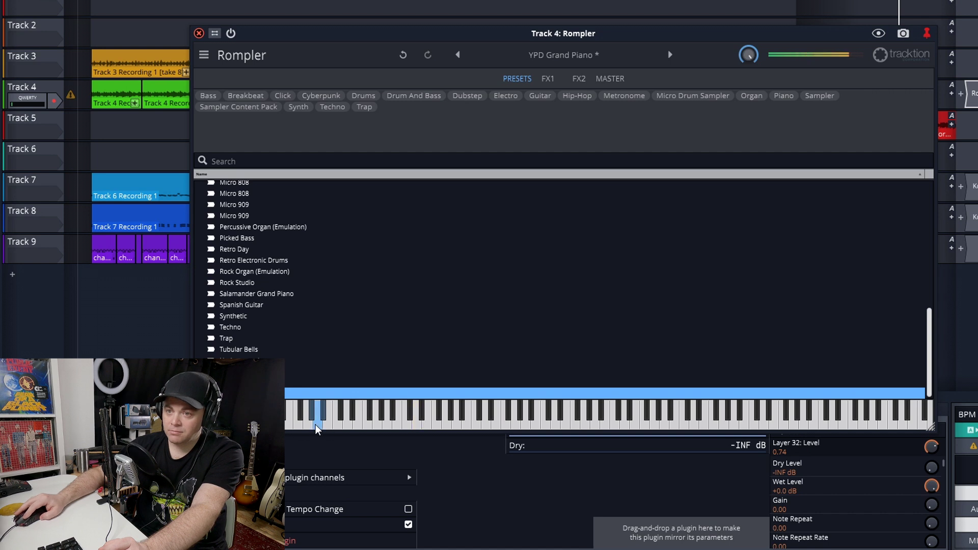
scroll(263, 284, "up", 10)
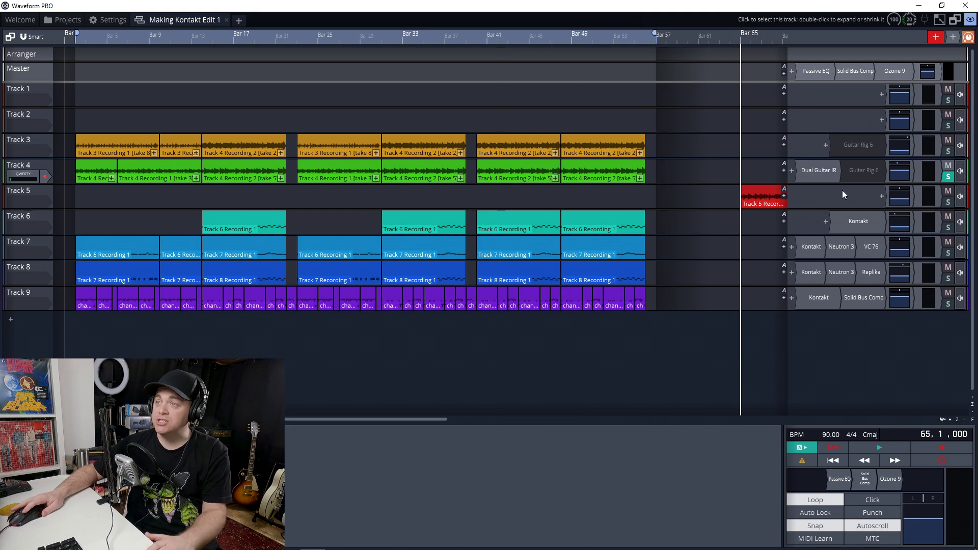
- Search the plugin browser for 76 and drag the CLA-76 Mono compressor onto a track
left_click(792, 171)
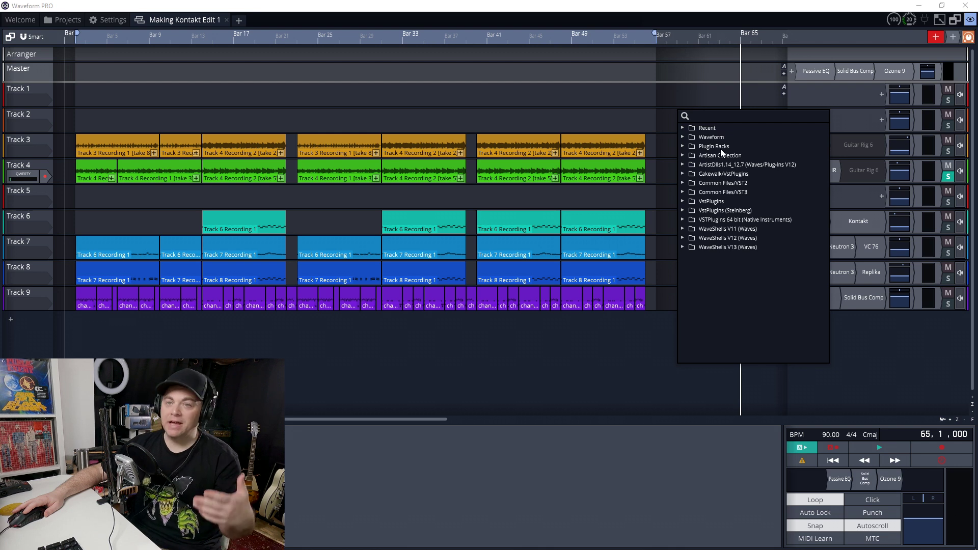
type("76")
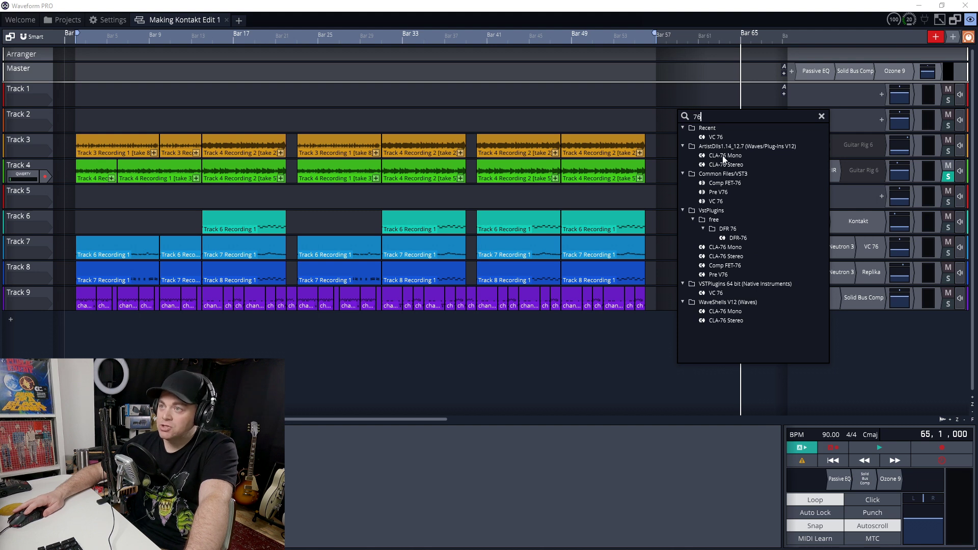
left_click_drag(714, 159, 853, 128)
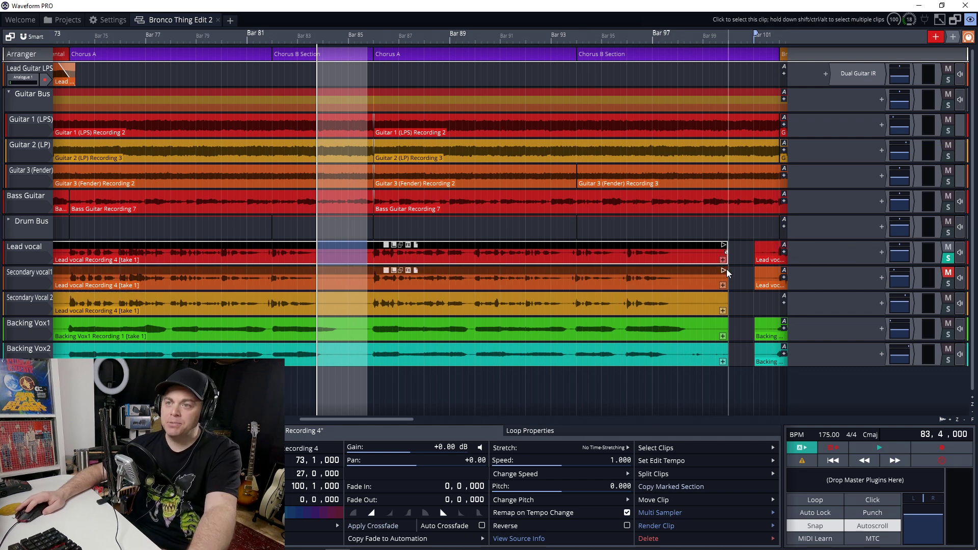
- Open Remove Silence for the Lead vocal clip from its context menu
mouse_move(675, 276)
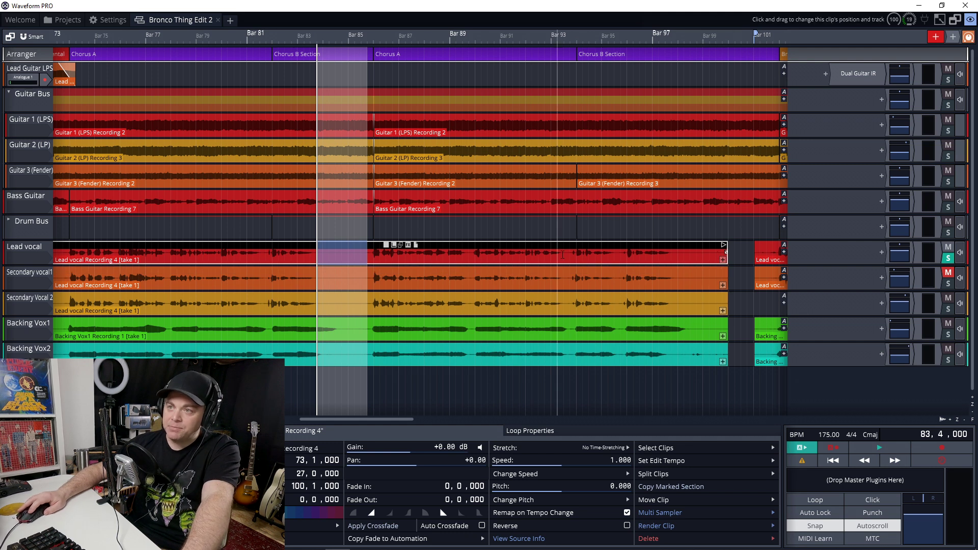
scroll(275, 255, "down", 2)
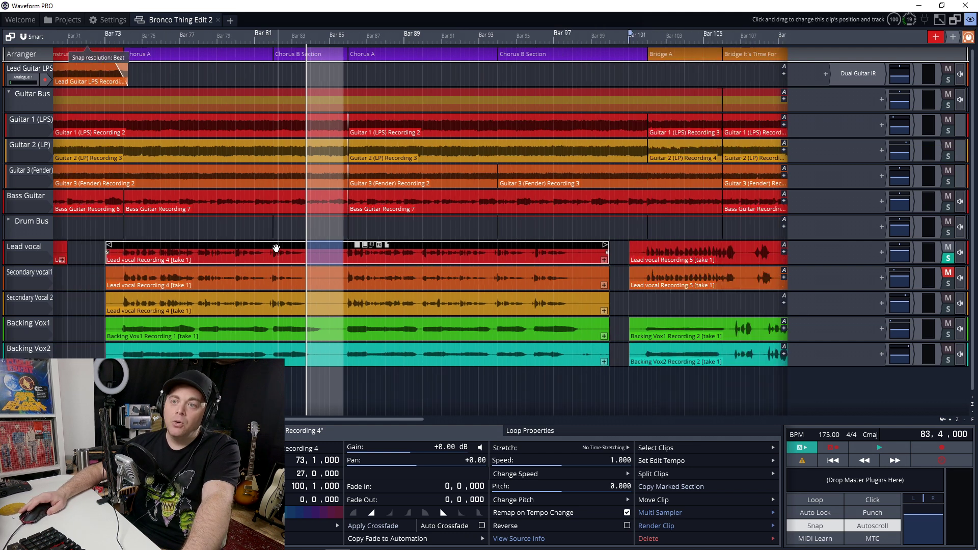
right_click(221, 246)
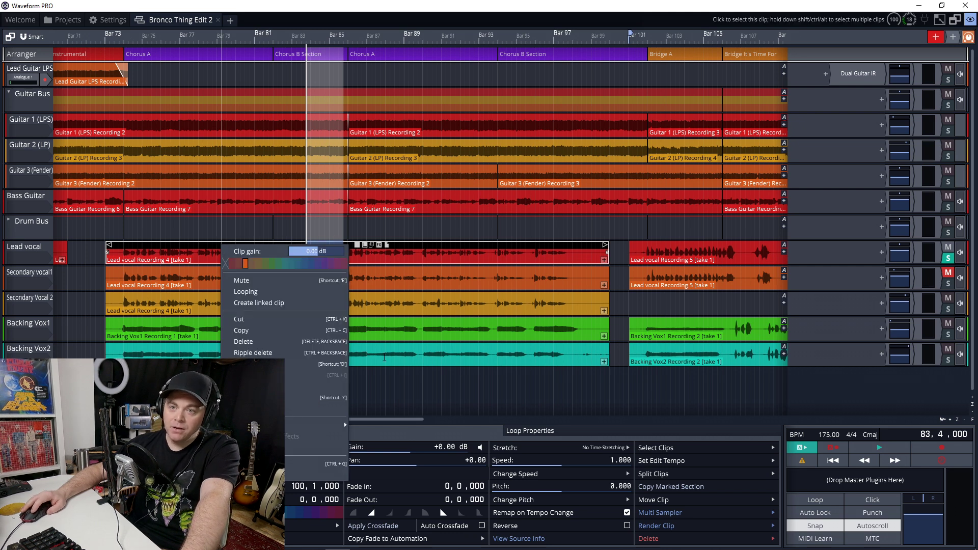
left_click(265, 409)
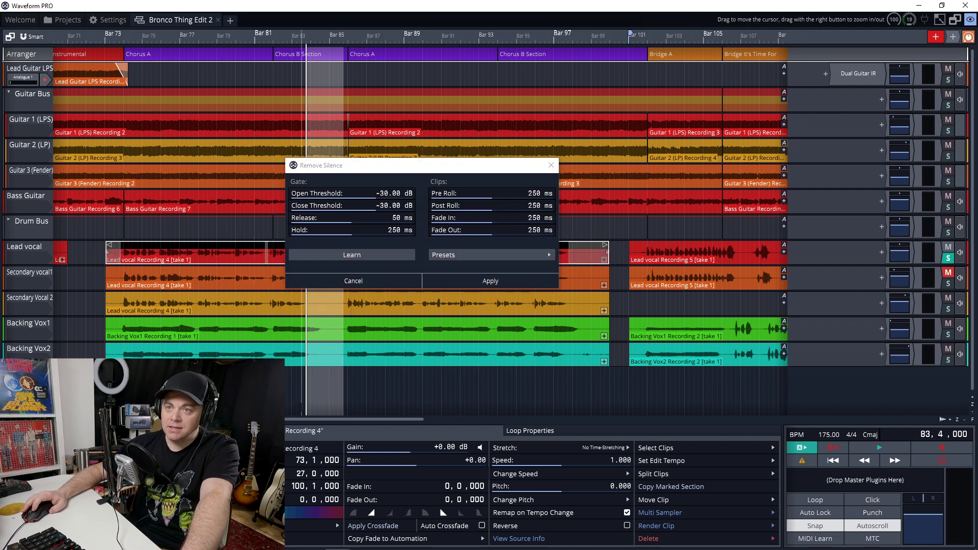
- Move the Remove Silence dialog off the clips and raise Open Threshold to -18.51 dB
left_click_drag(377, 169, 564, 70)
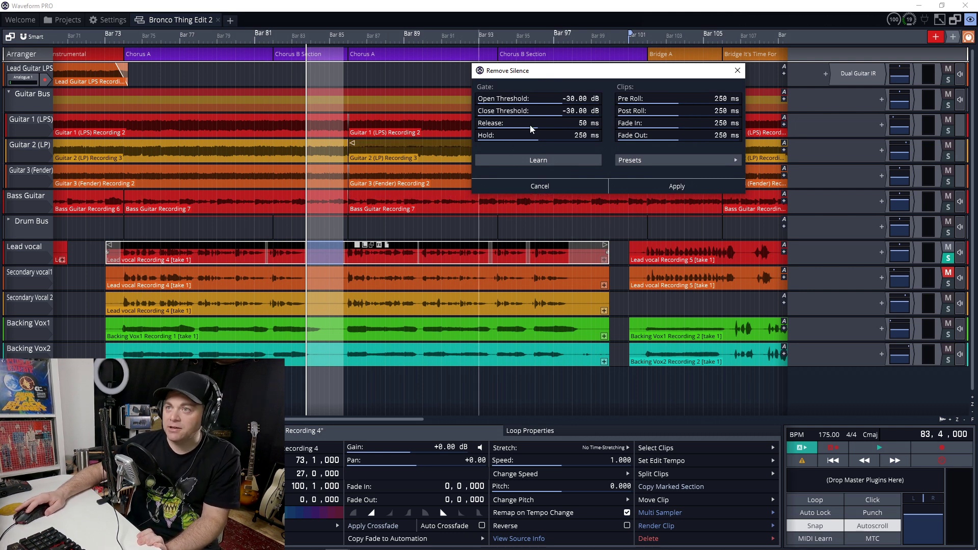
left_click_drag(566, 98, 579, 101)
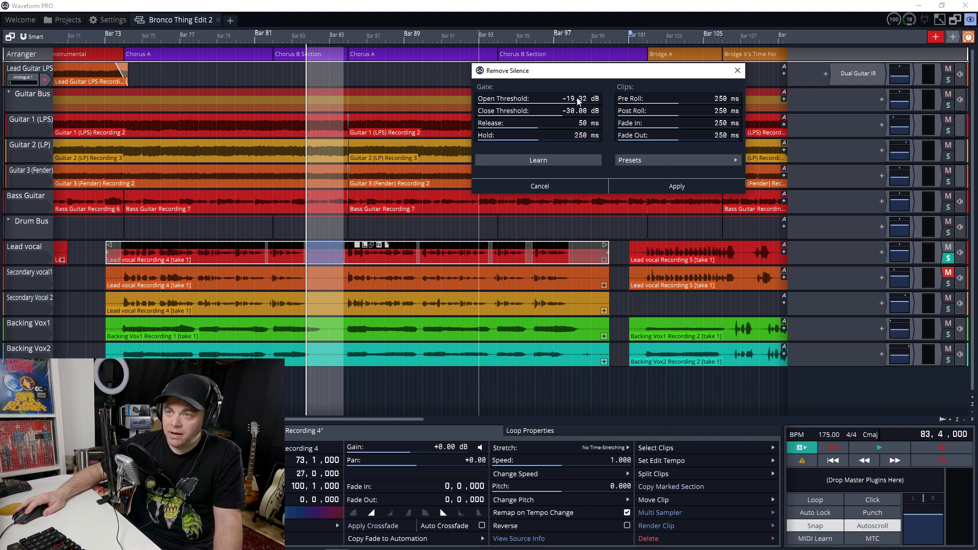
scroll(535, 255, "up", 5)
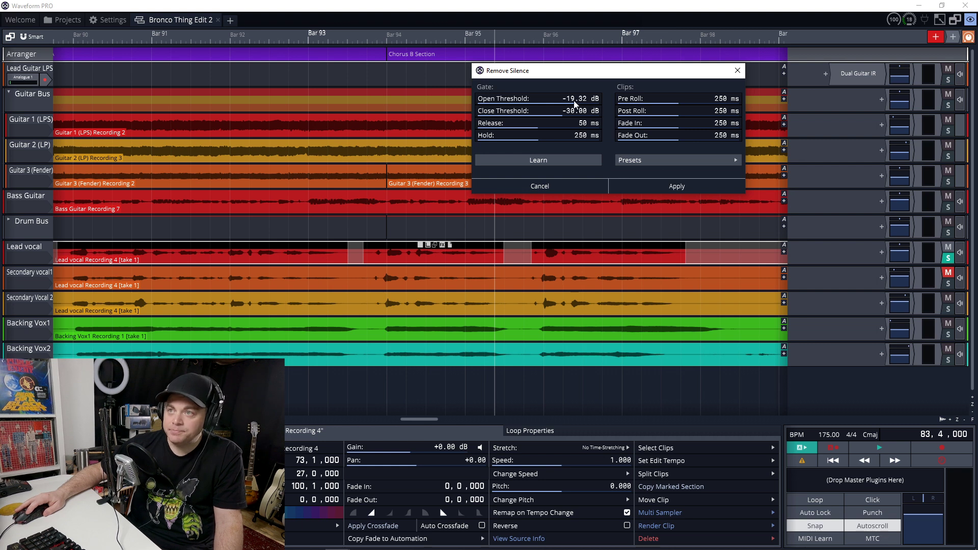
left_click_drag(575, 104, 577, 102)
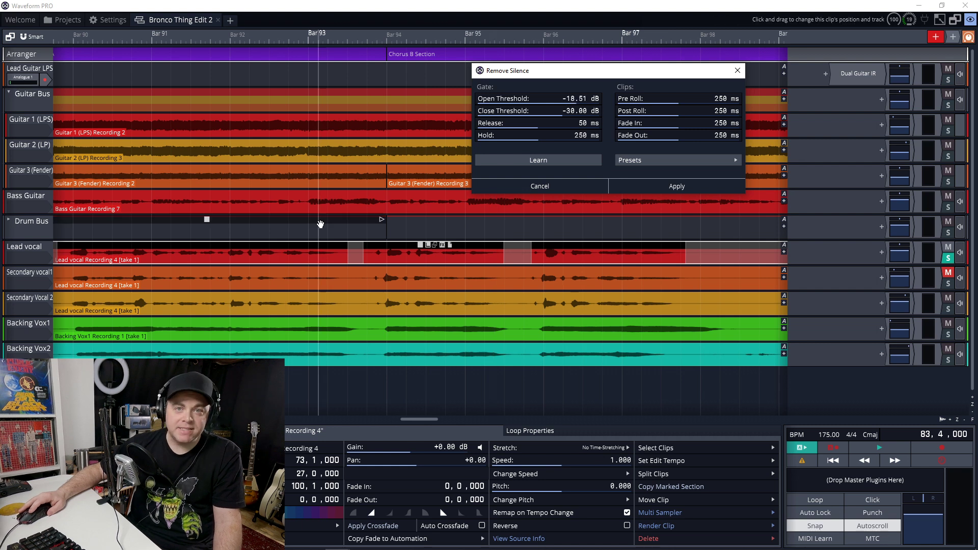
- Apply Remove Silence to split the Lead vocal clip, then zoom the timeline to inspect the pieces
left_click(635, 185)
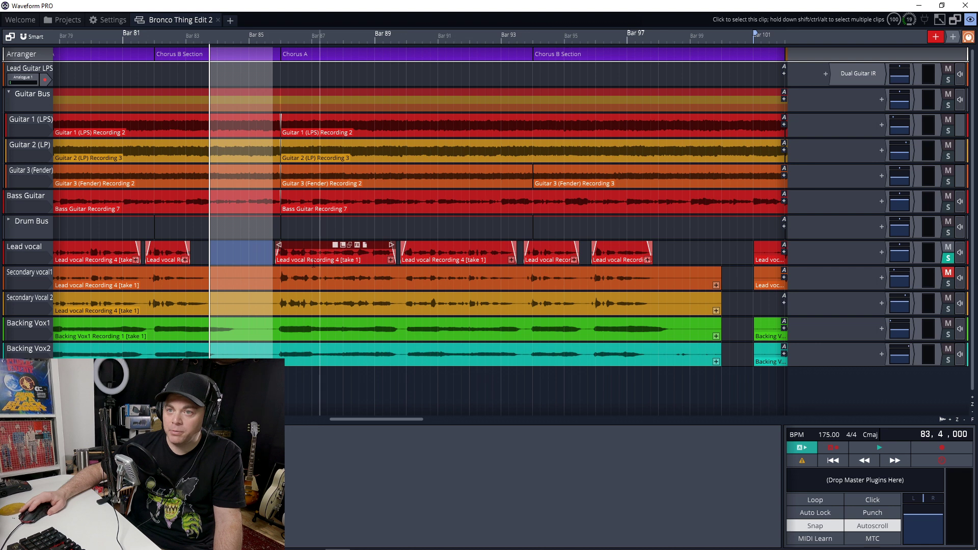
scroll(302, 266, "up", 3)
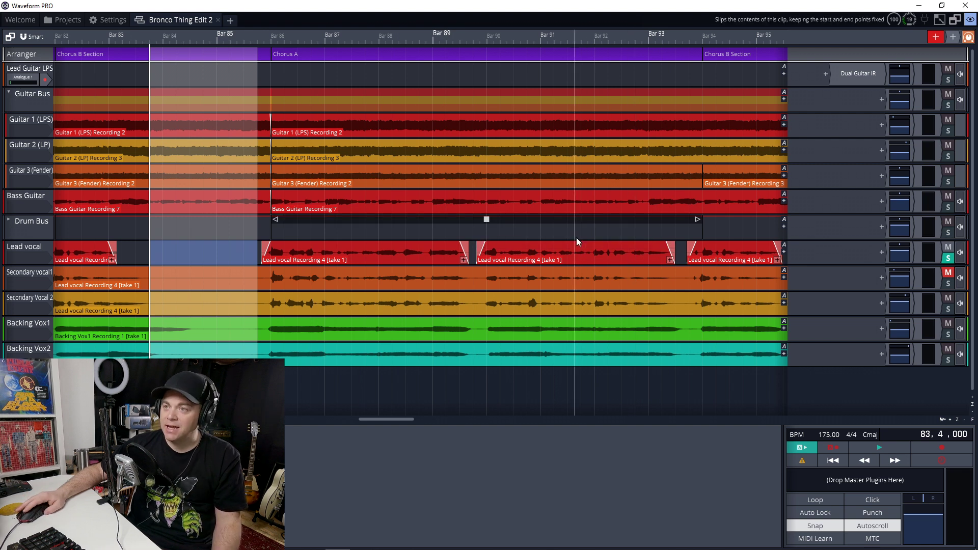
scroll(577, 238, "down", 2)
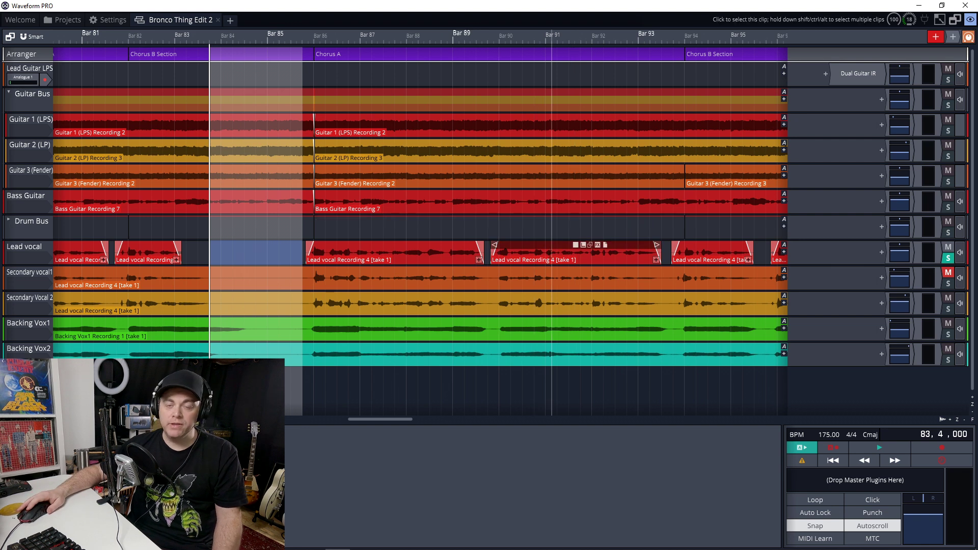
scroll(466, 236, "down", 3)
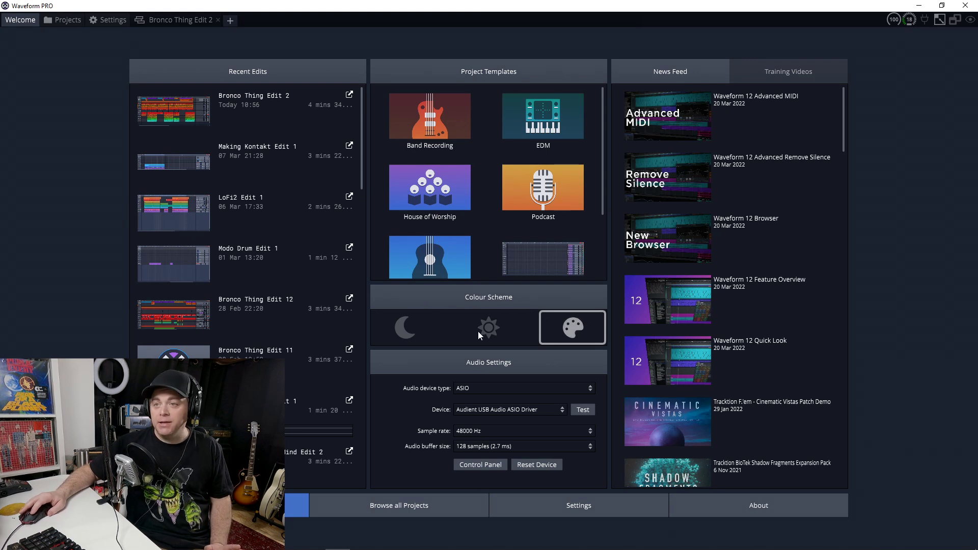
- Try the dark and light colour schemes, then bring up the custom colour scheme settings
left_click(399, 329)
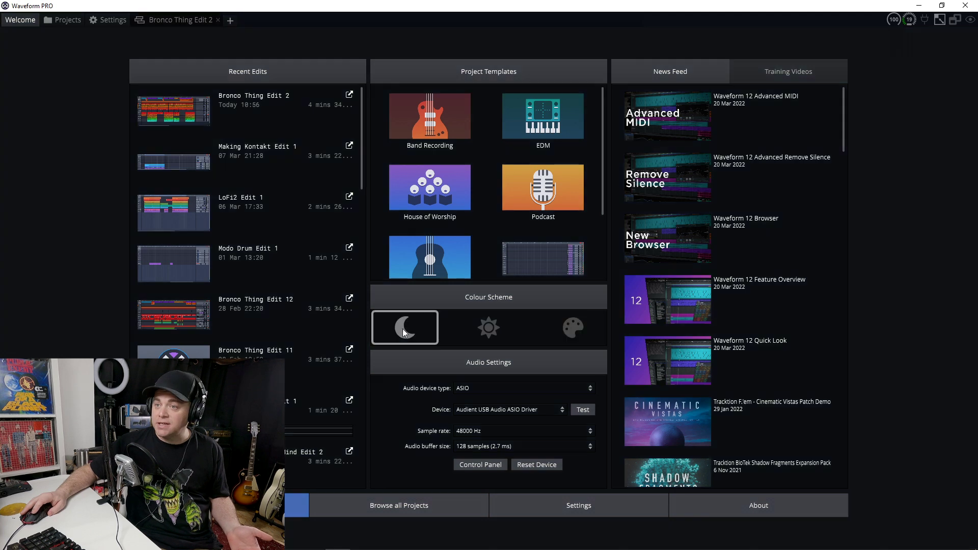
left_click(488, 329)
left_click(563, 329)
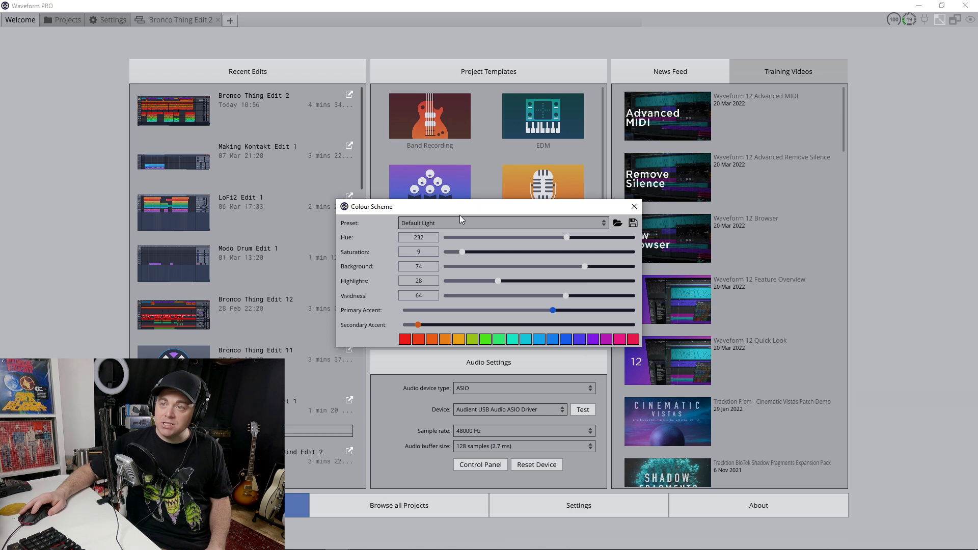
- Apply the T7, then W12, then Default colour scheme presets
left_click(444, 223)
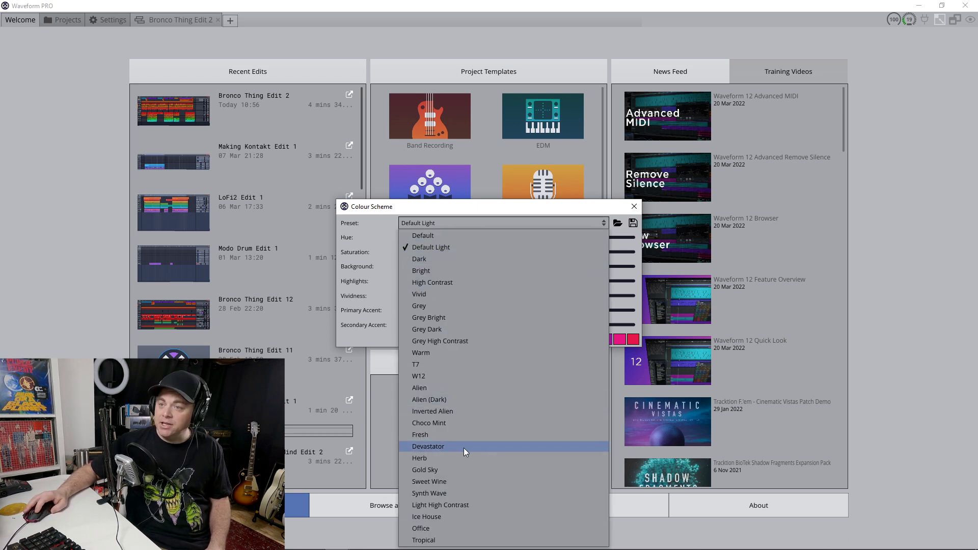
left_click(454, 365)
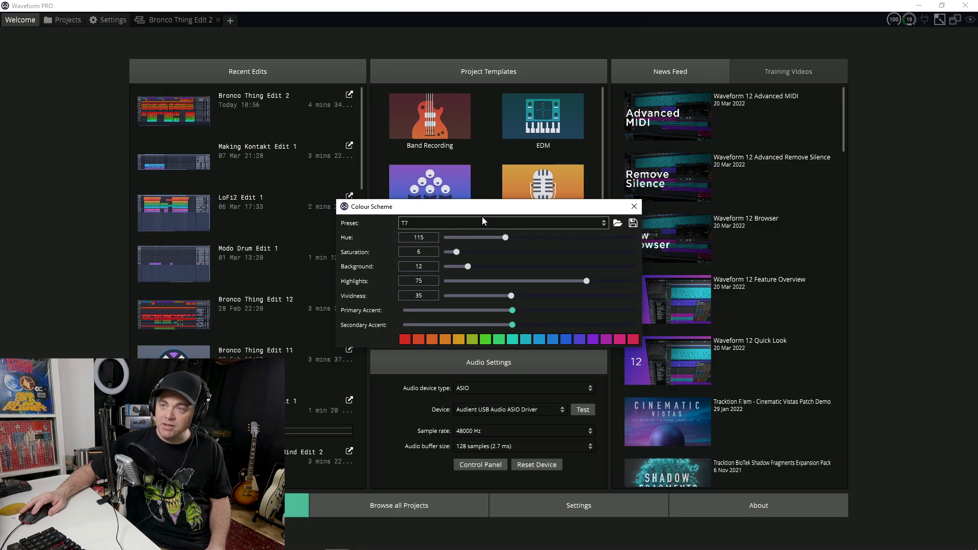
left_click(482, 220)
left_click(451, 373)
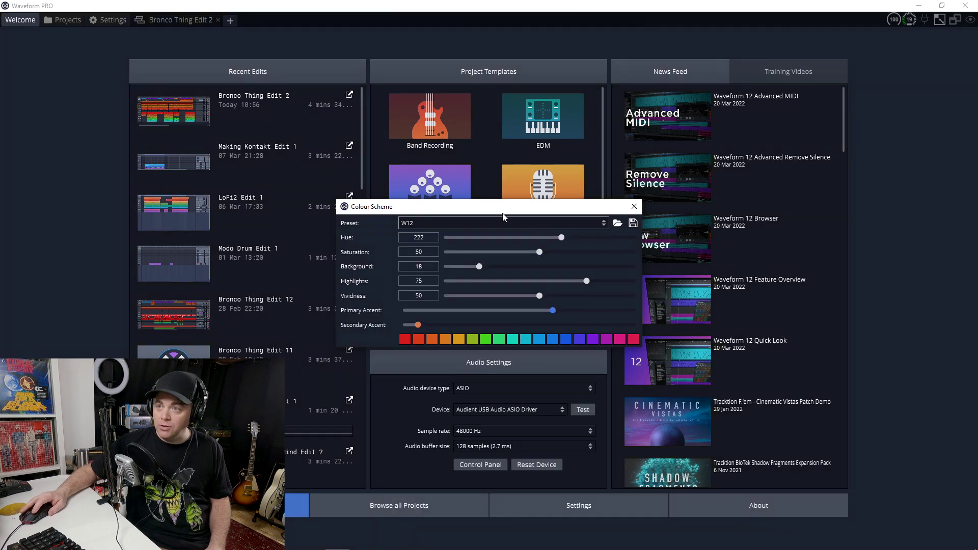
left_click(486, 222)
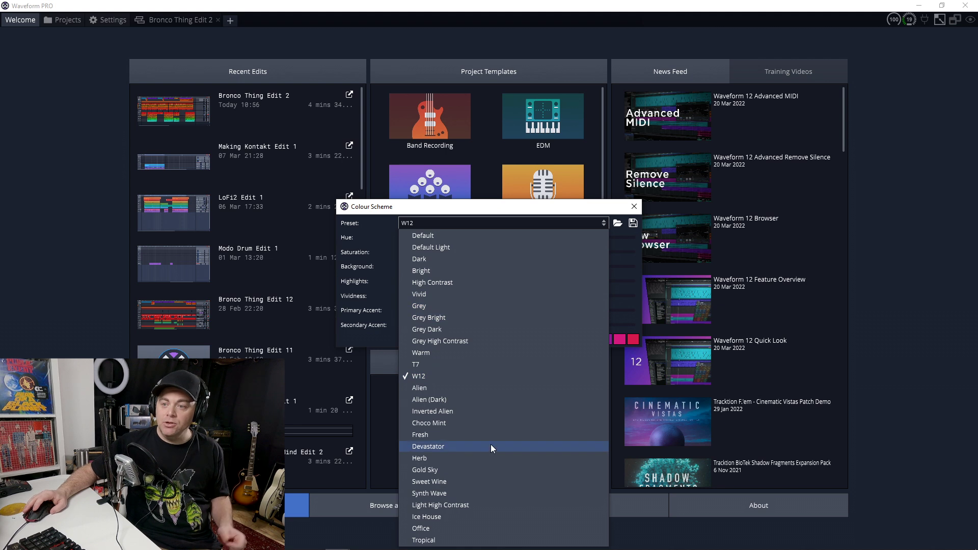
left_click(498, 243)
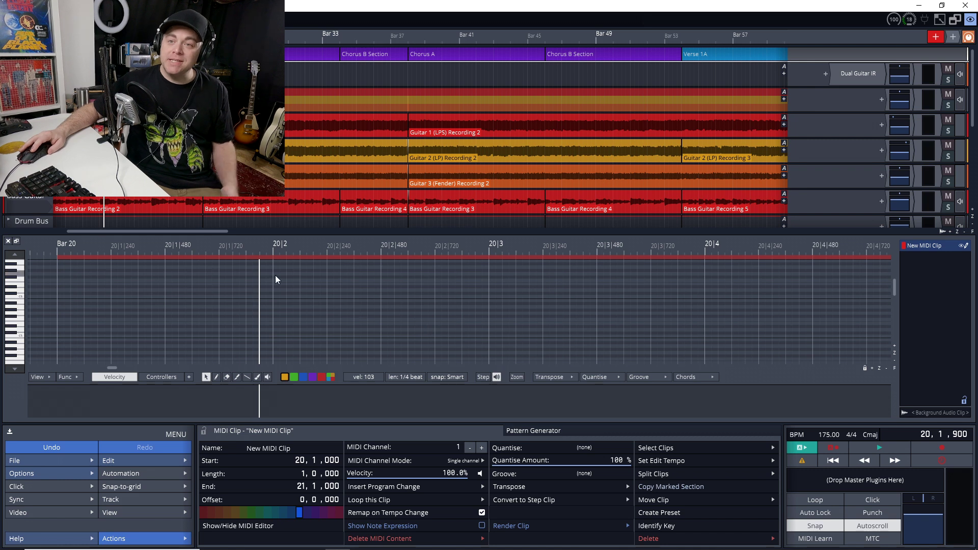
- Switch the piano roll keyboard to notes in key, then notes in use, then named notes
left_click(45, 377)
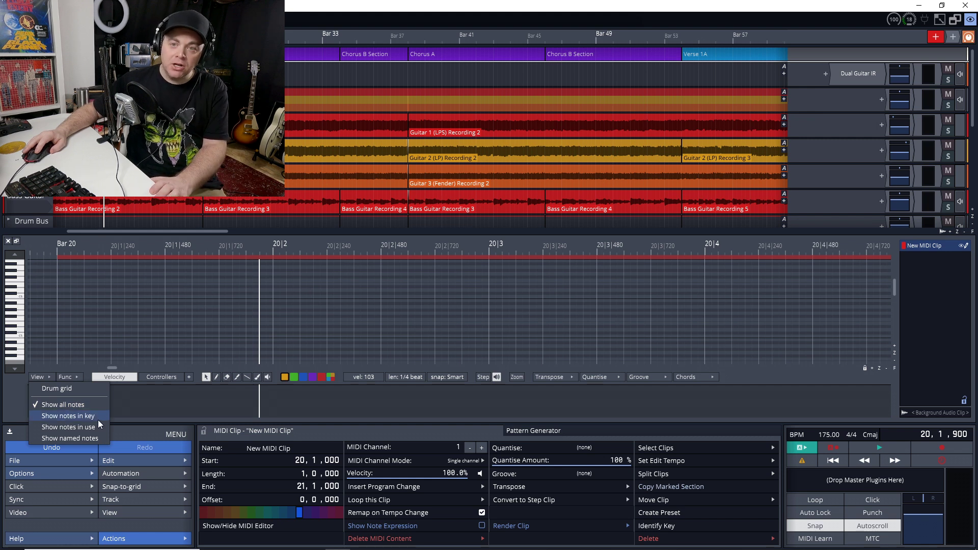
left_click(56, 417)
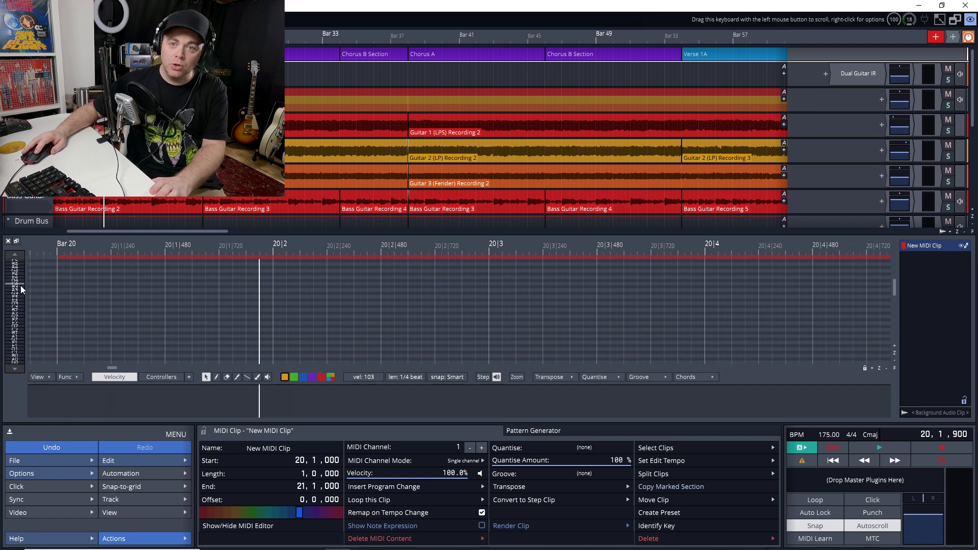
left_click(49, 377)
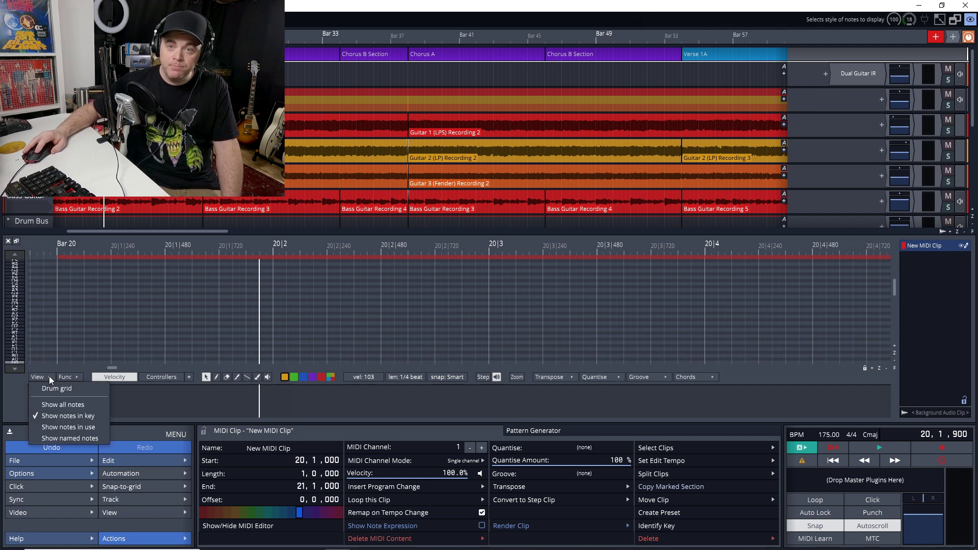
left_click(91, 430)
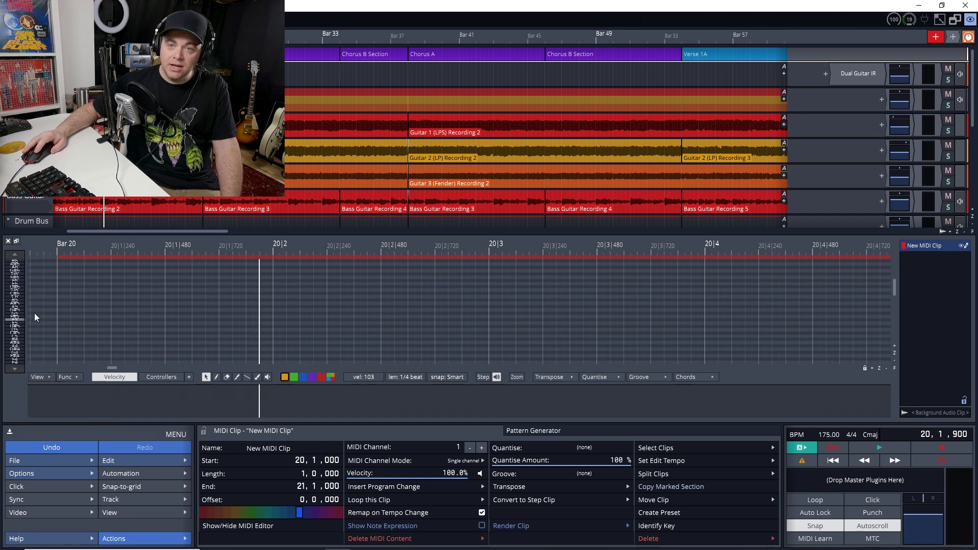
left_click(41, 378)
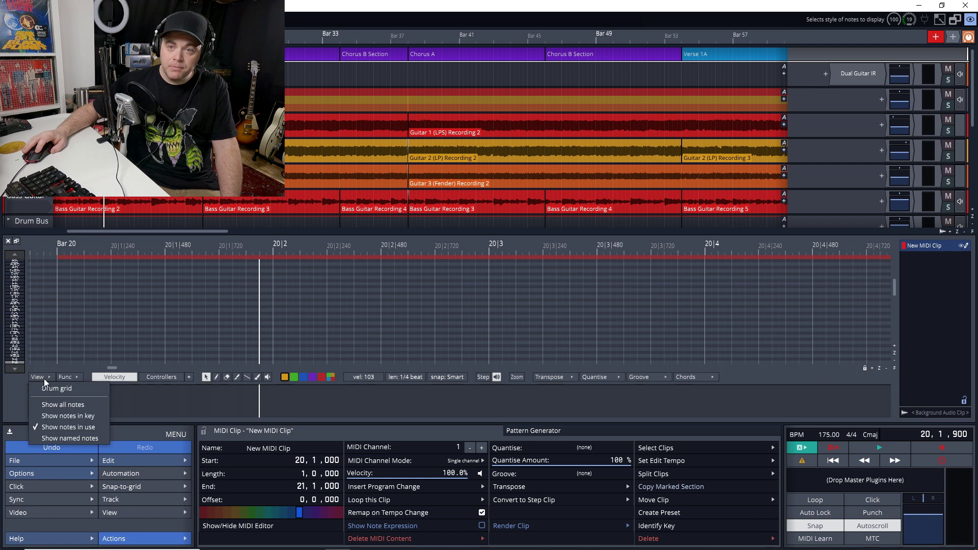
left_click(82, 439)
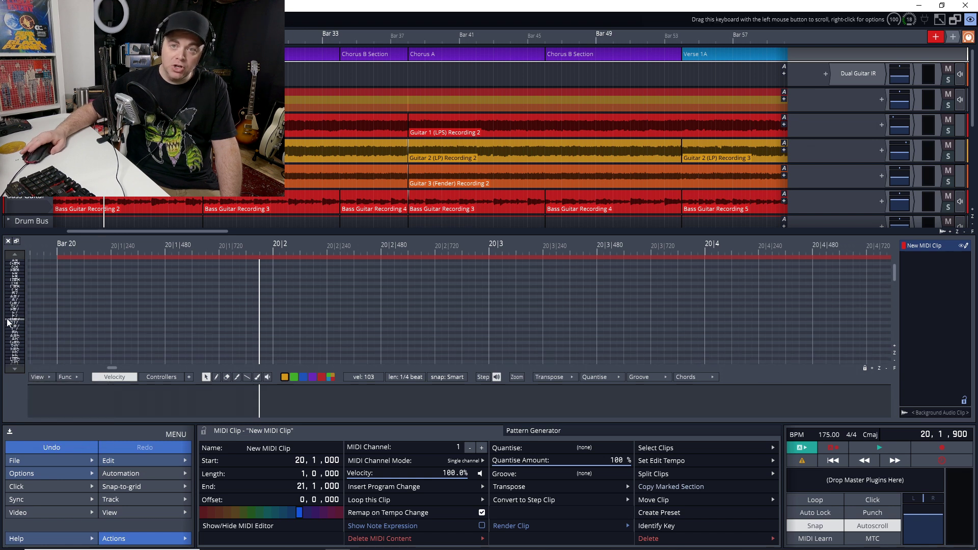
left_click(41, 378)
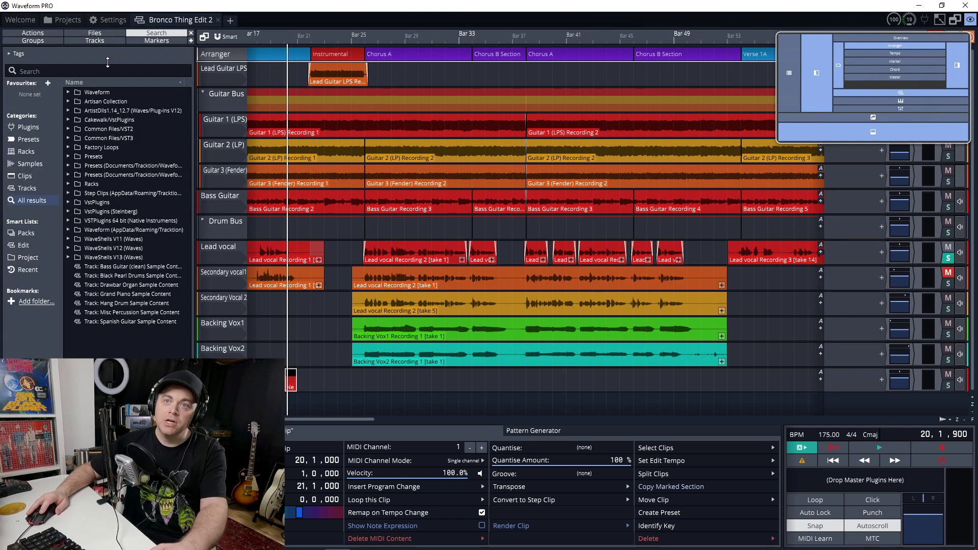
- List the Presets category in the browser search, then hide the browser panel
left_click(135, 71)
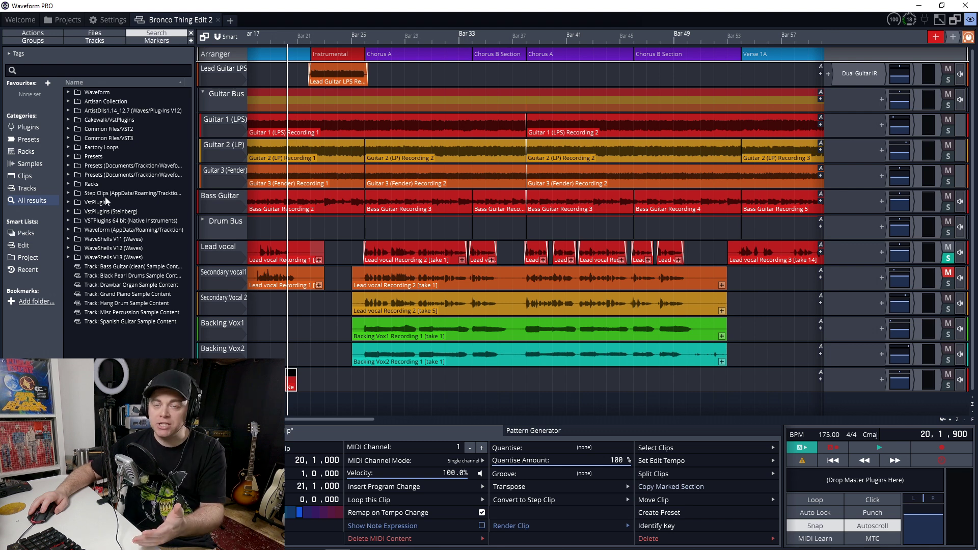
left_click(24, 141)
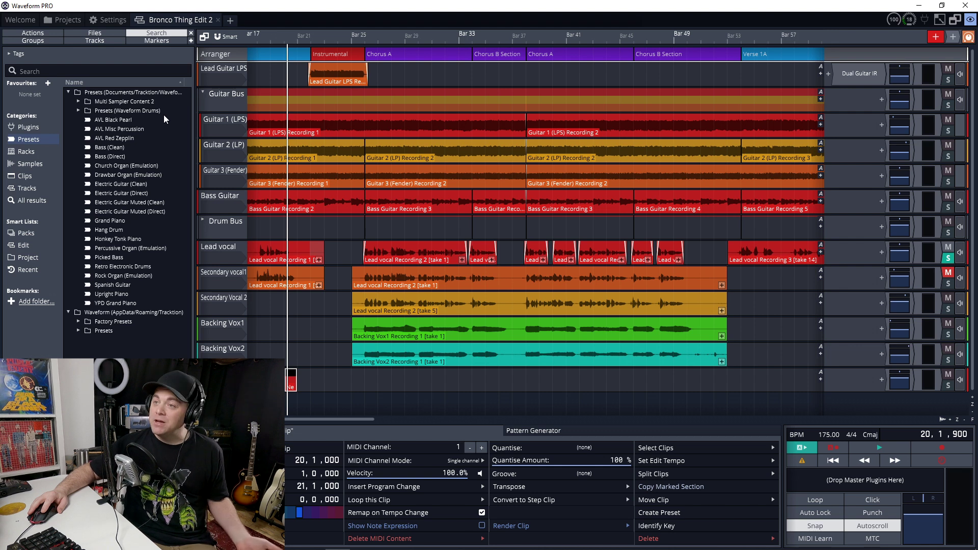
left_click(192, 32)
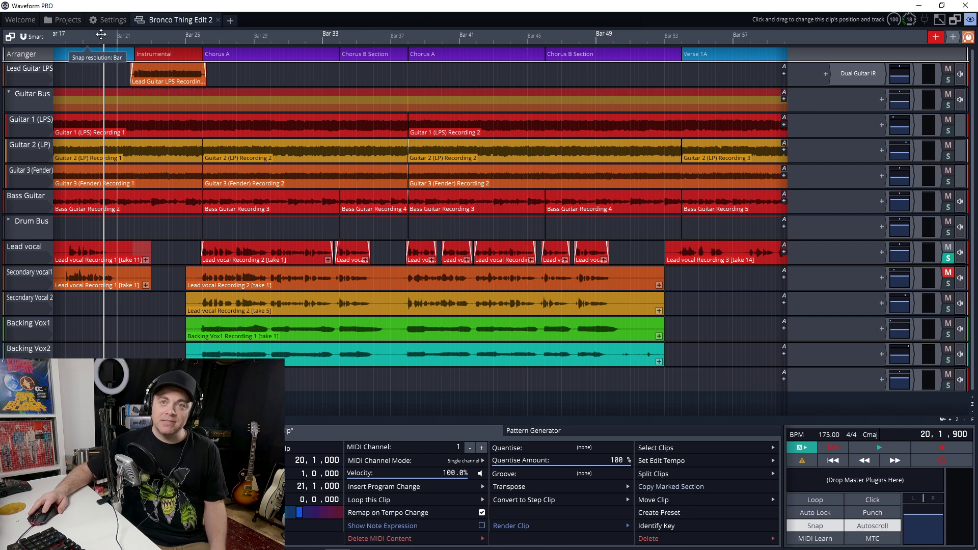
- Return to Bronco Thing Edit 2 and enable the browser from the UI parts overview
left_click(21, 20)
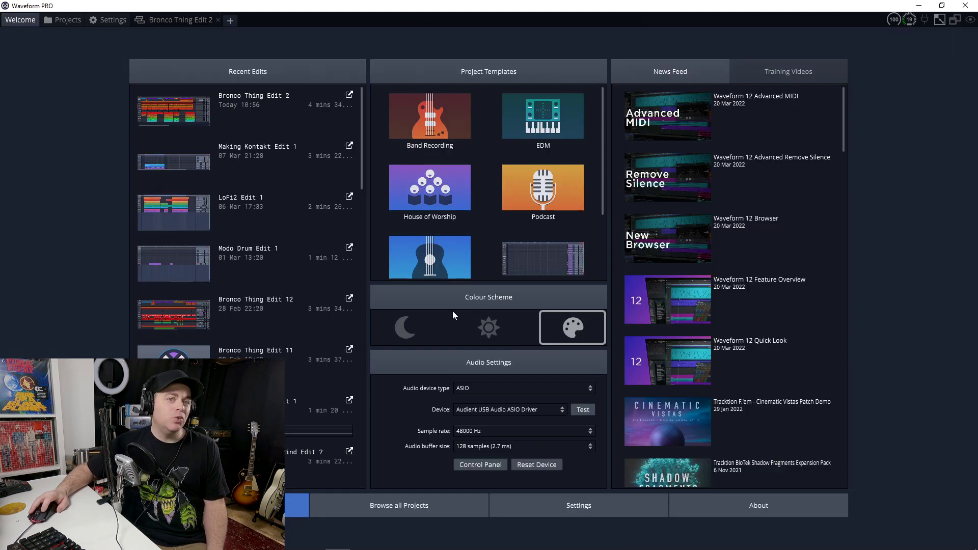
left_click(181, 20)
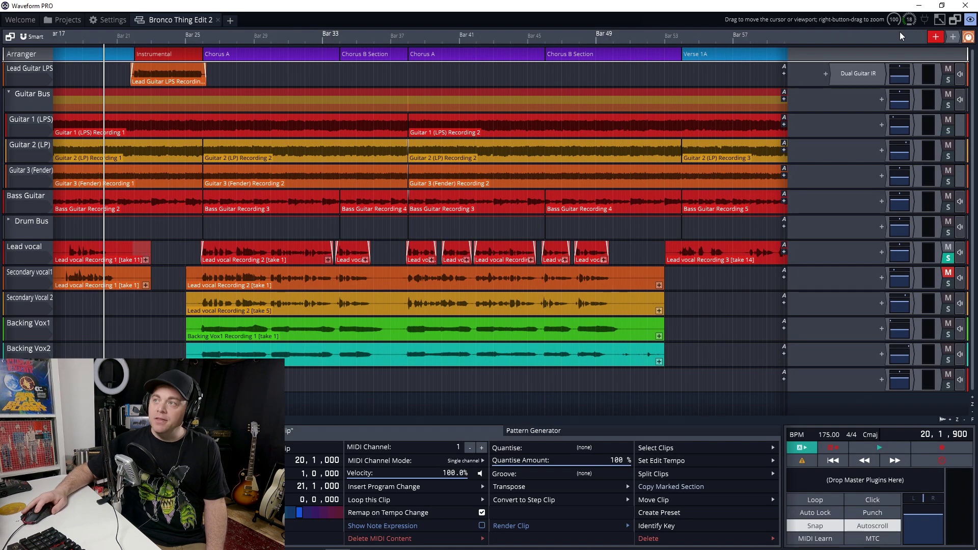
left_click(955, 19)
left_click(818, 74)
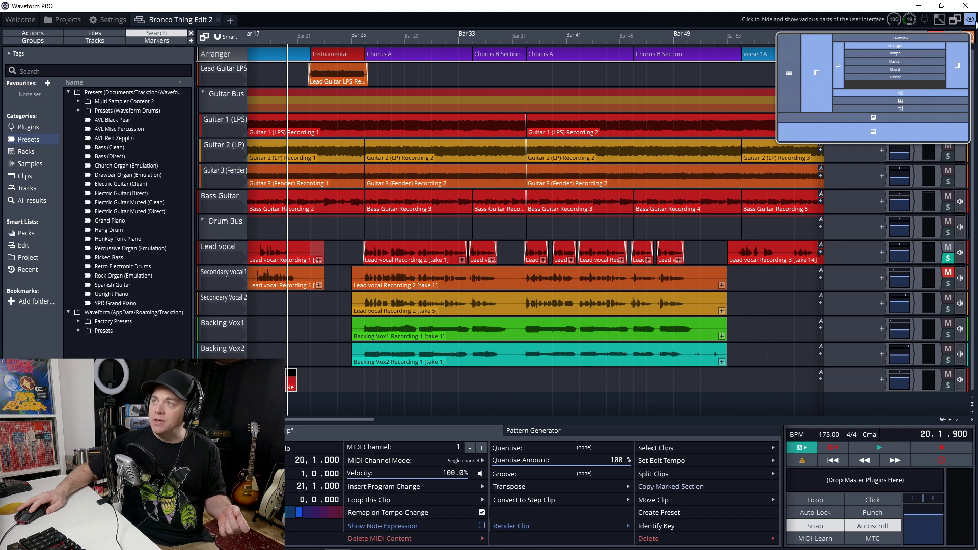
left_click(971, 20)
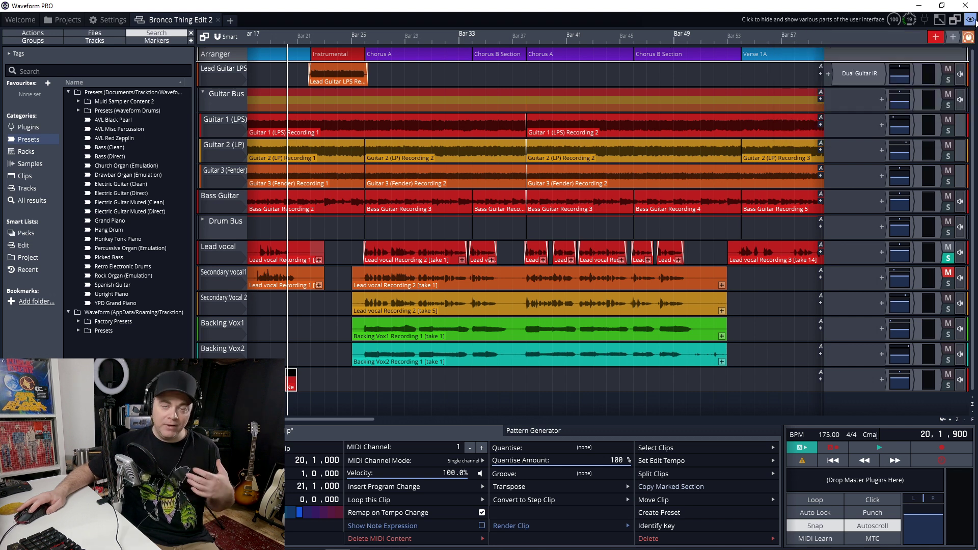